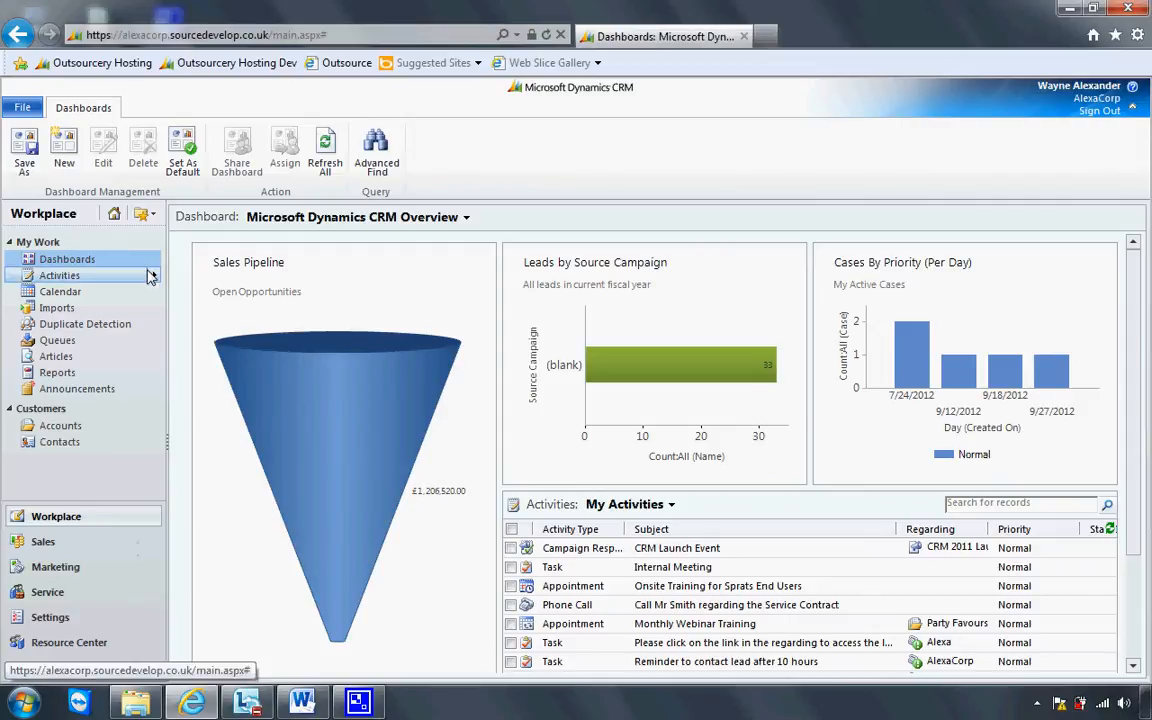
Step: Create a new knowledge base article in the Workplace using the English Standard KB Article template
{"action": "left_click", "coordinate": [96, 362]}
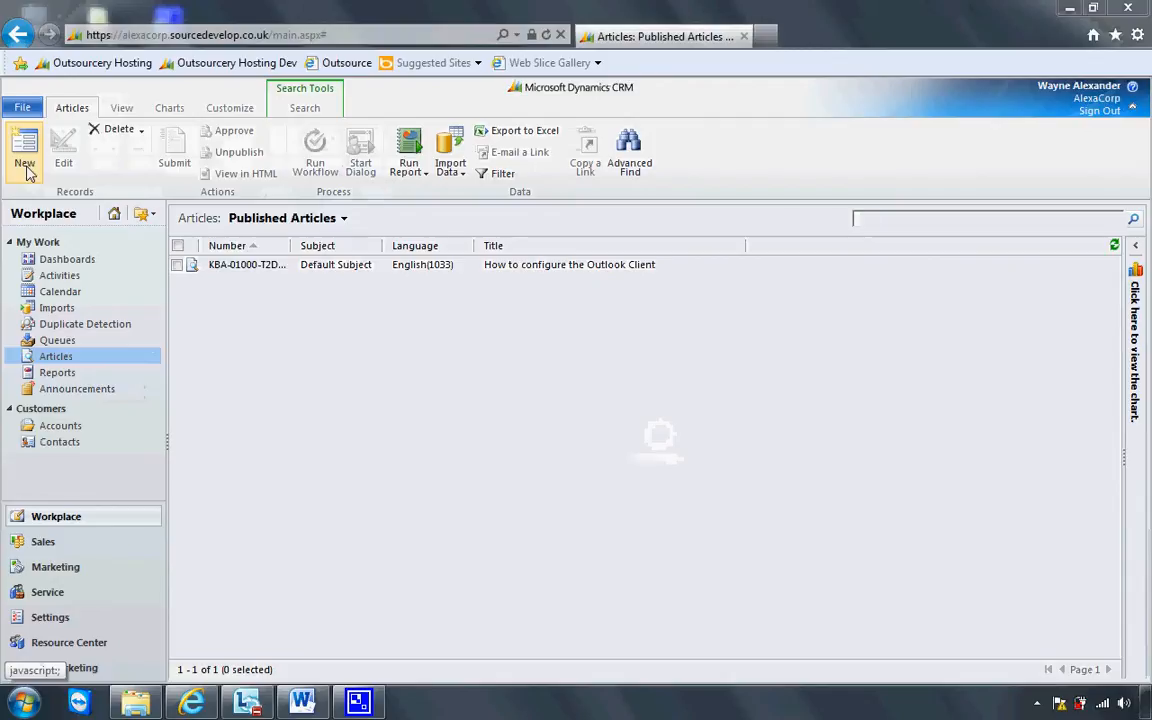
{"action": "left_click", "coordinate": [25, 160]}
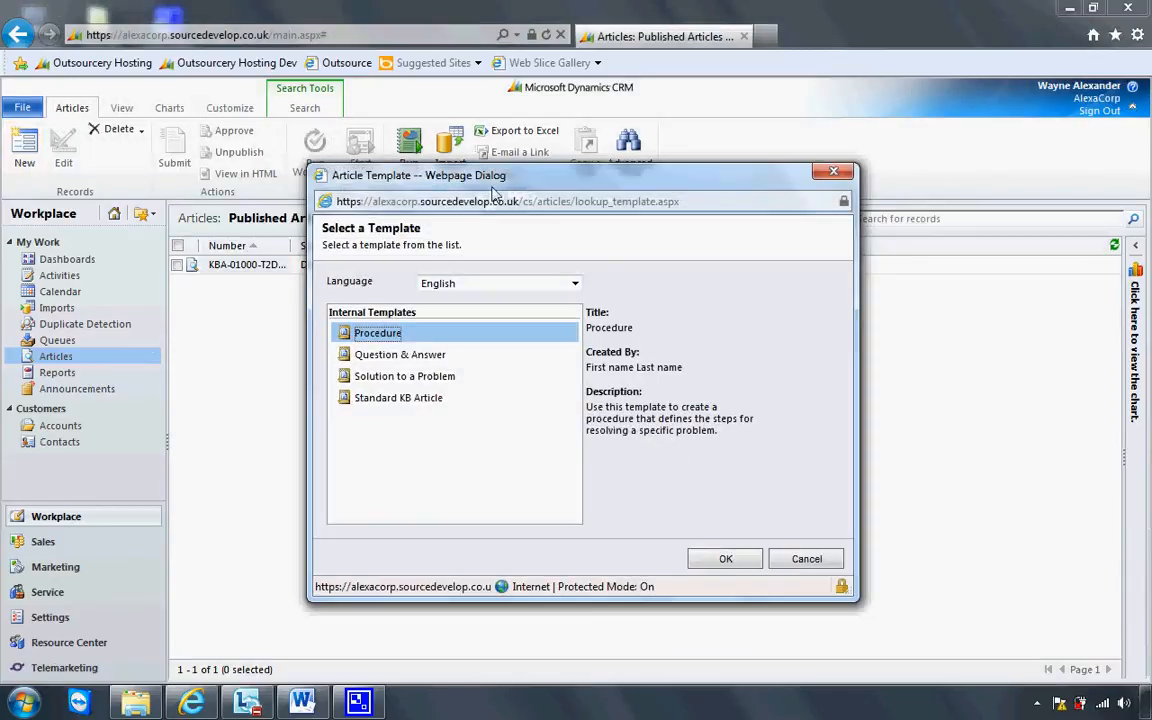
{"action": "left_click_drag", "start_coordinate": [494, 194], "coordinate": [452, 161]}
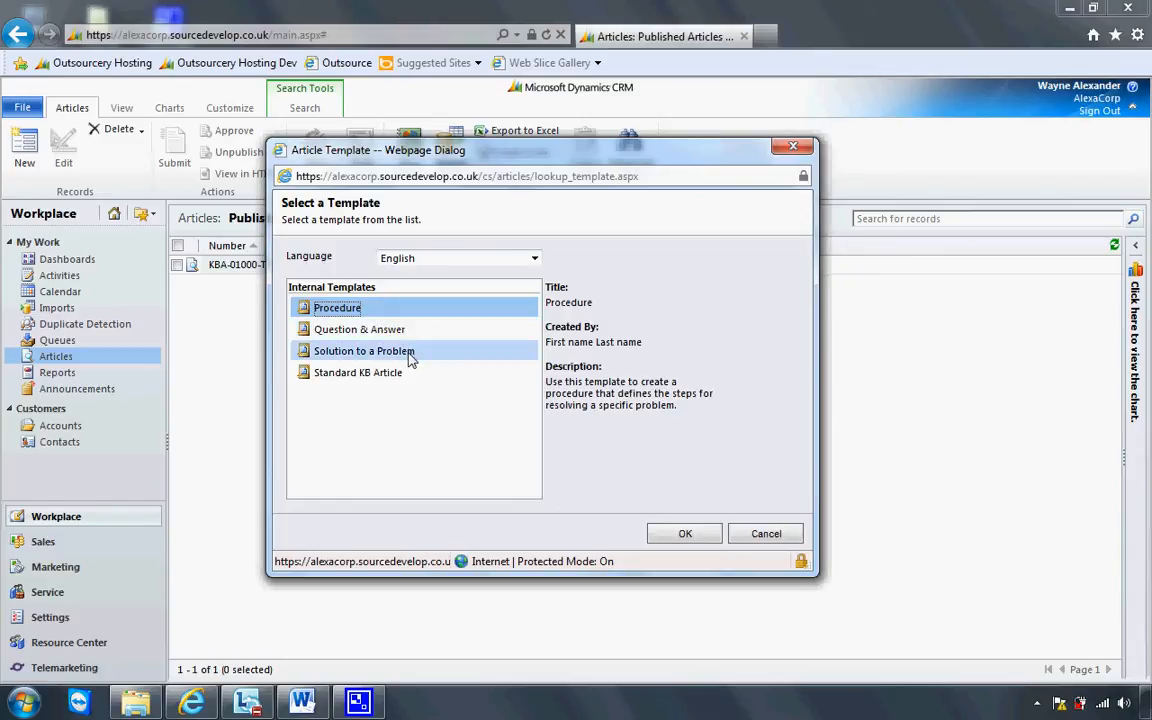
{"action": "left_click", "coordinate": [416, 377]}
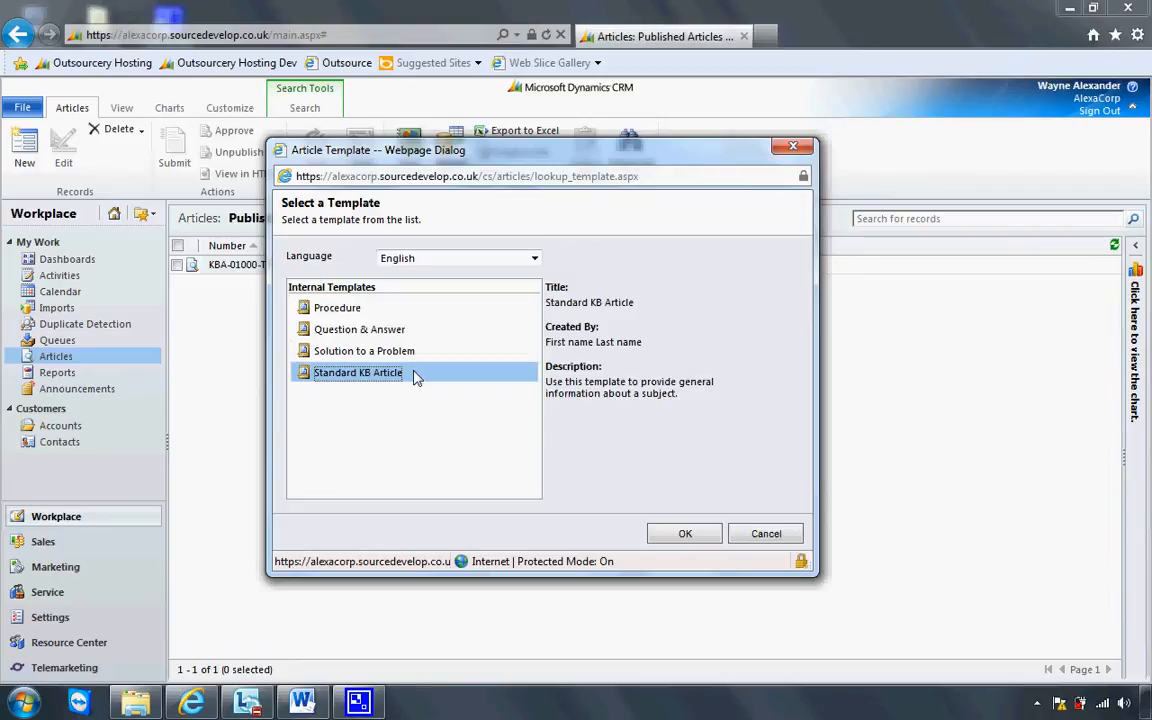
{"action": "left_click", "coordinate": [683, 536]}
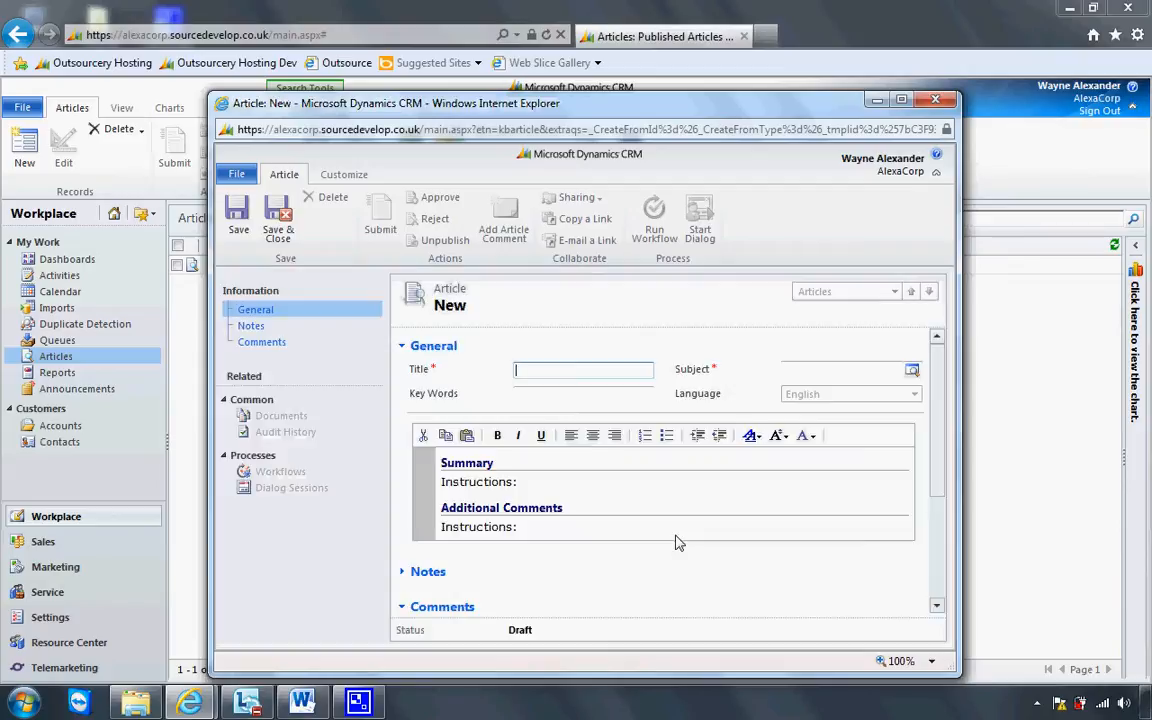
Step: Enter "How to create a knowledge based article" as the title of the new article
{"action": "mouse_move", "coordinate": [593, 110]}
{"action": "left_mouse_down"}
{"action": "mouse_move", "coordinate": [609, 124]}
{"action": "mouse_move", "coordinate": [605, 111]}
{"action": "left_mouse_up"}
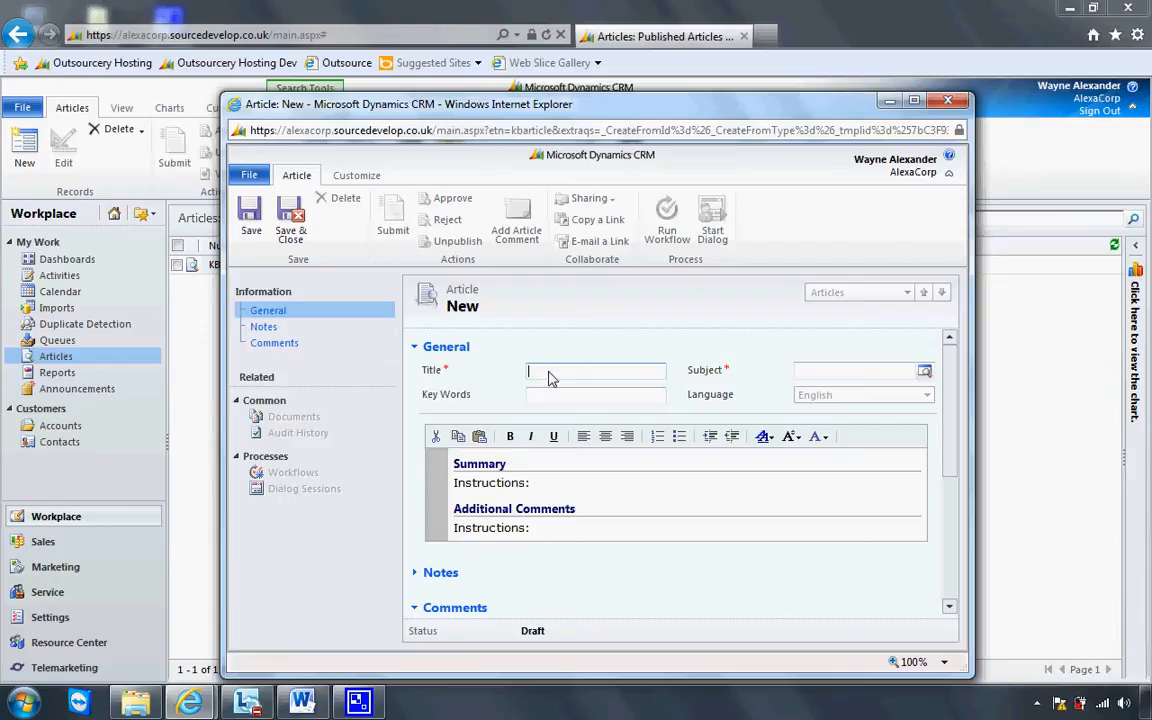
{"action": "type", "text": "How"}
{"action": "type", "text": " to create "}
{"action": "type", "text": "a knowledge ba"}
{"action": "type", "text": "sed artic"}
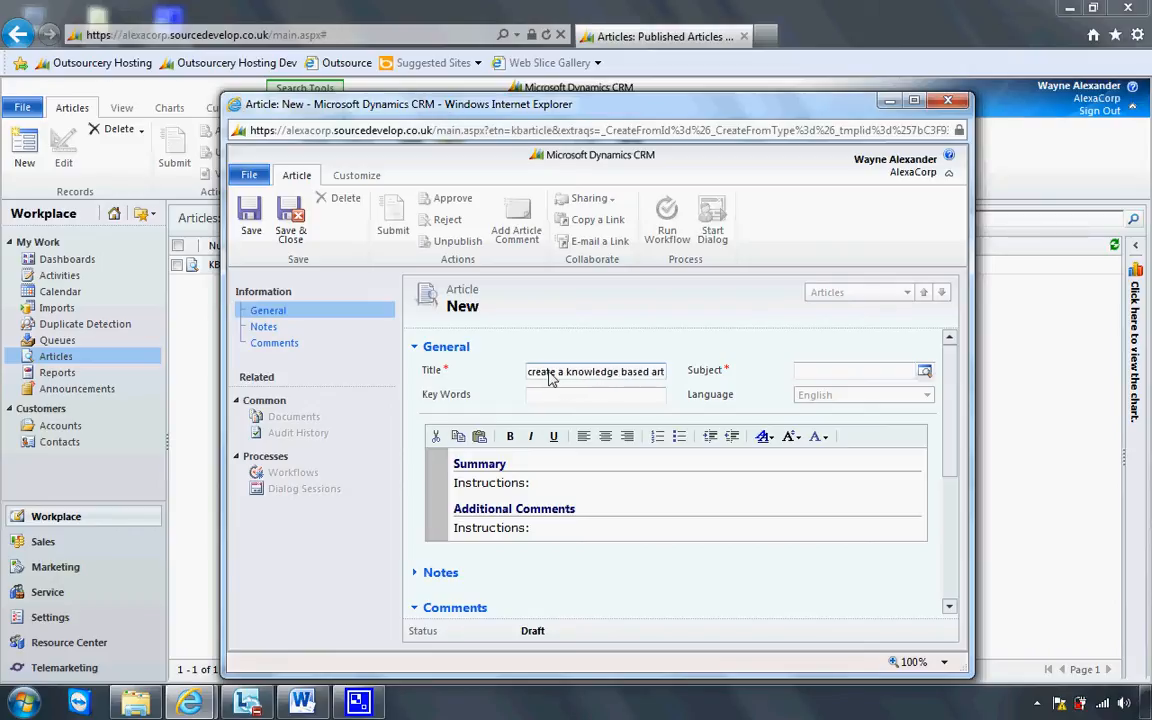
{"action": "type", "text": "le"}
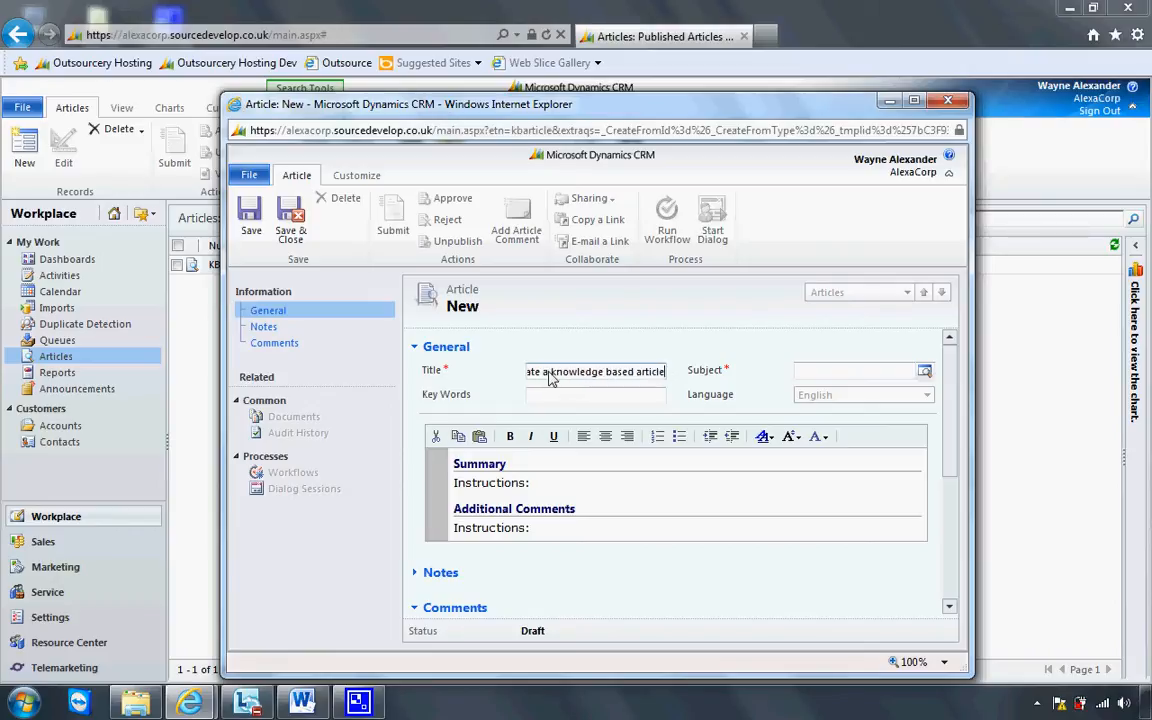
Step: Look up the article's subject and set it to Default Subject
{"action": "left_click", "coordinate": [797, 372]}
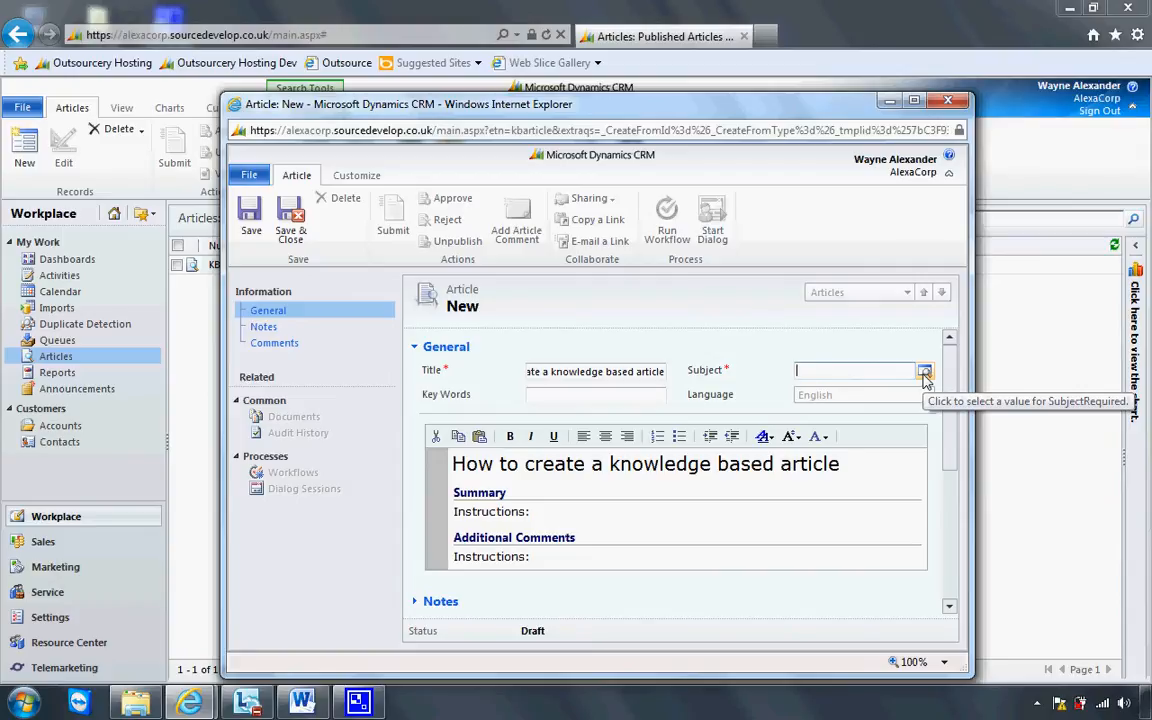
{"action": "left_click", "coordinate": [924, 374]}
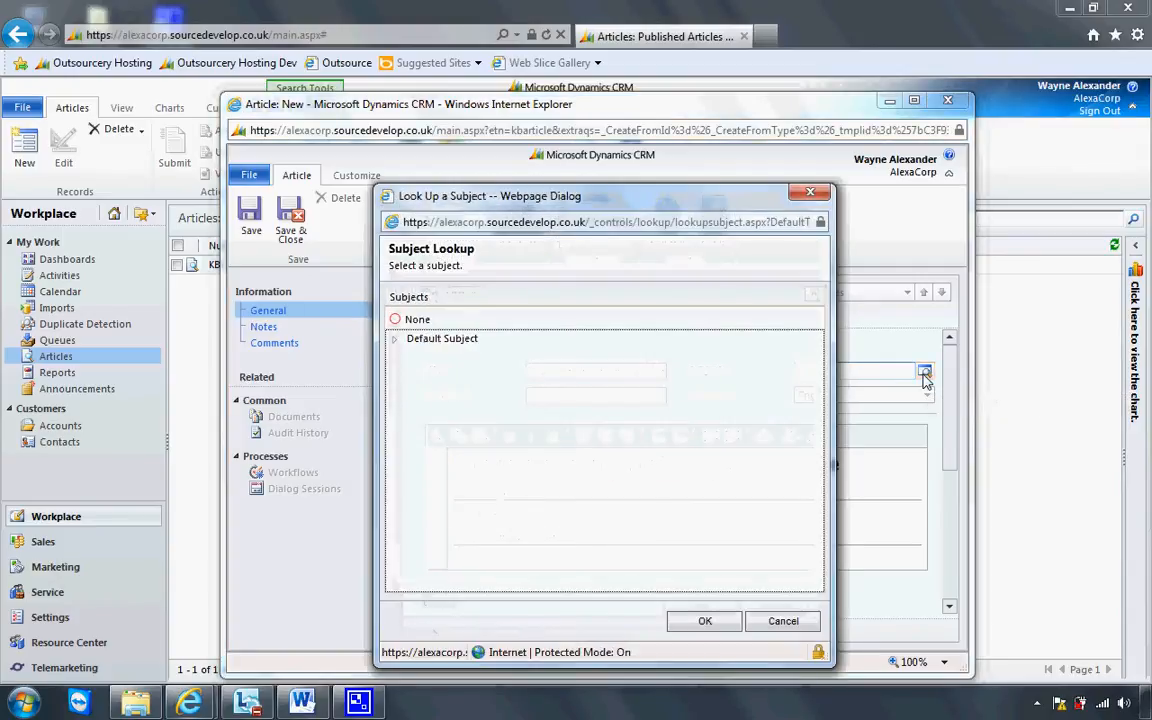
{"action": "left_click", "coordinate": [396, 340]}
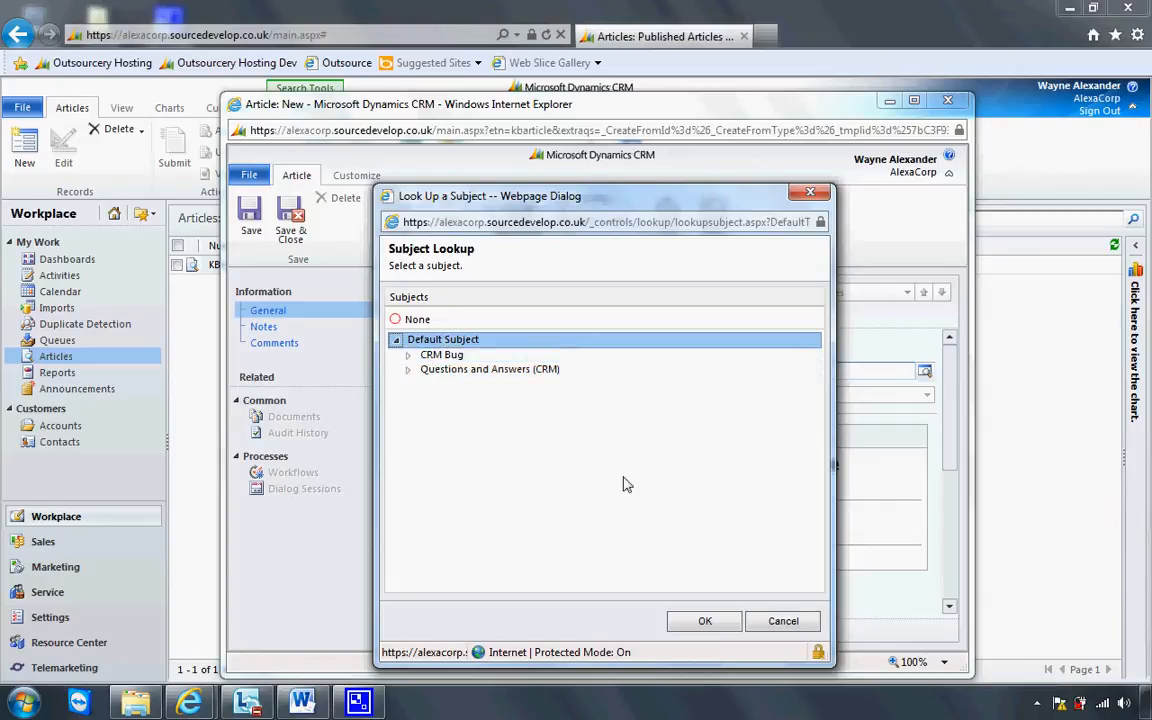
{"action": "left_click", "coordinate": [702, 624]}
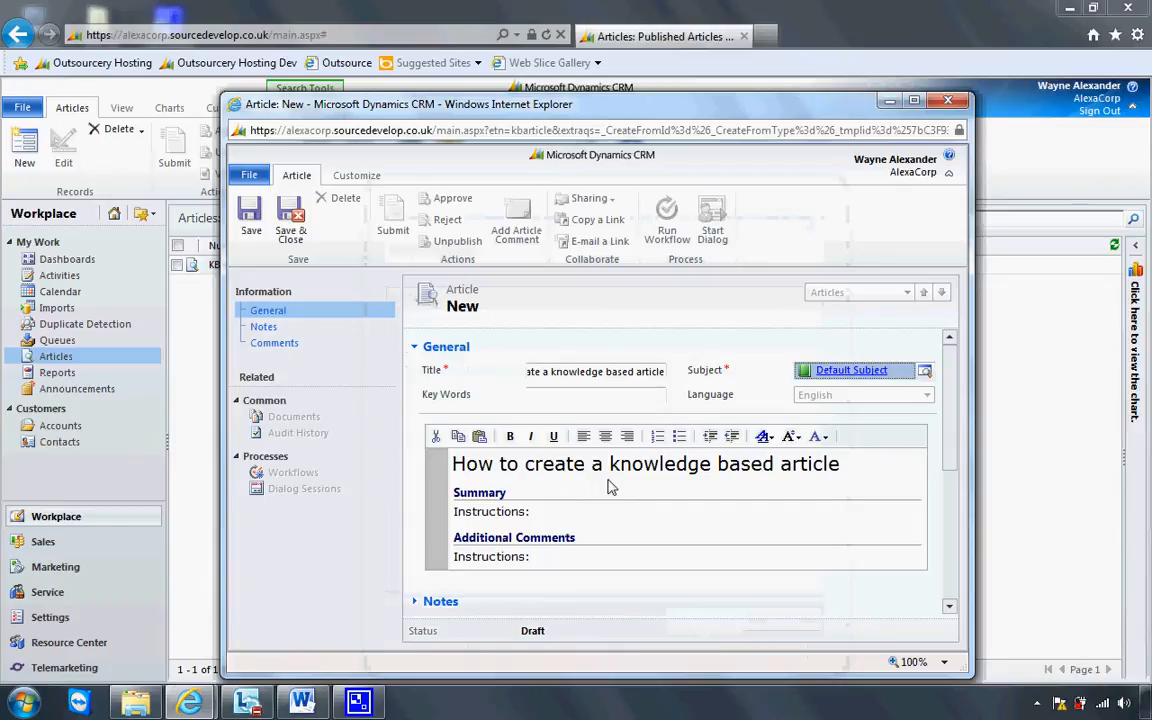
Step: Enter "knowledge based article" as the article's key words
{"action": "left_click", "coordinate": [664, 373]}
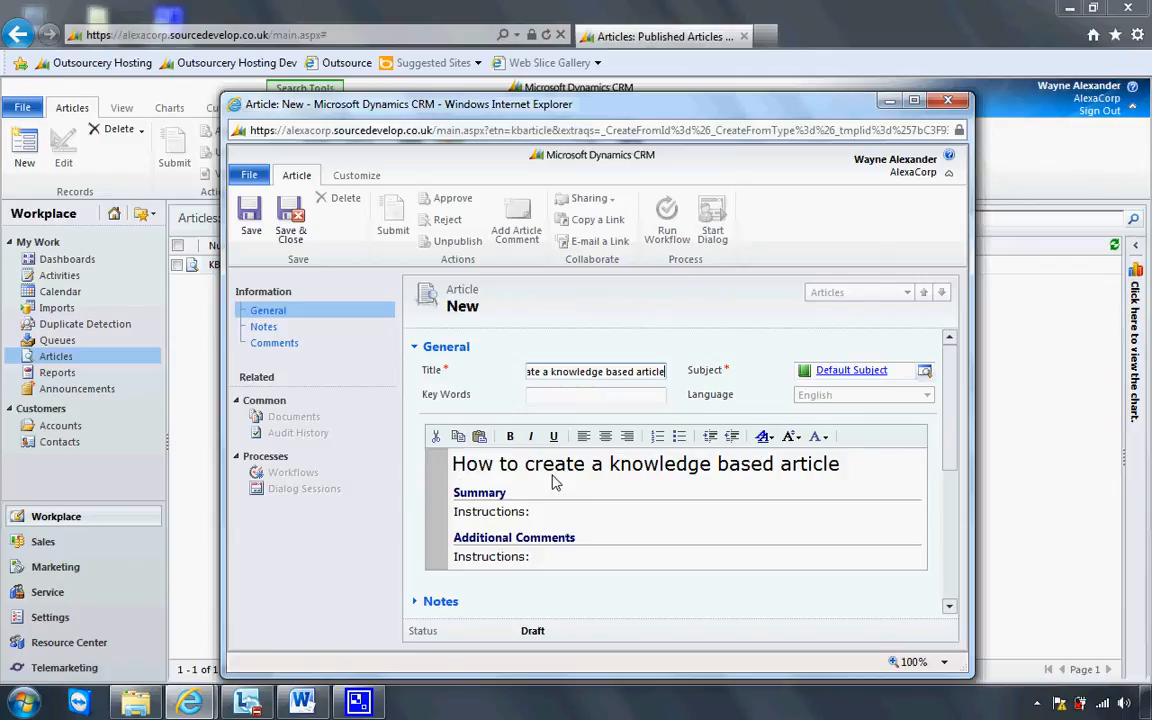
{"action": "left_click", "coordinate": [549, 409]}
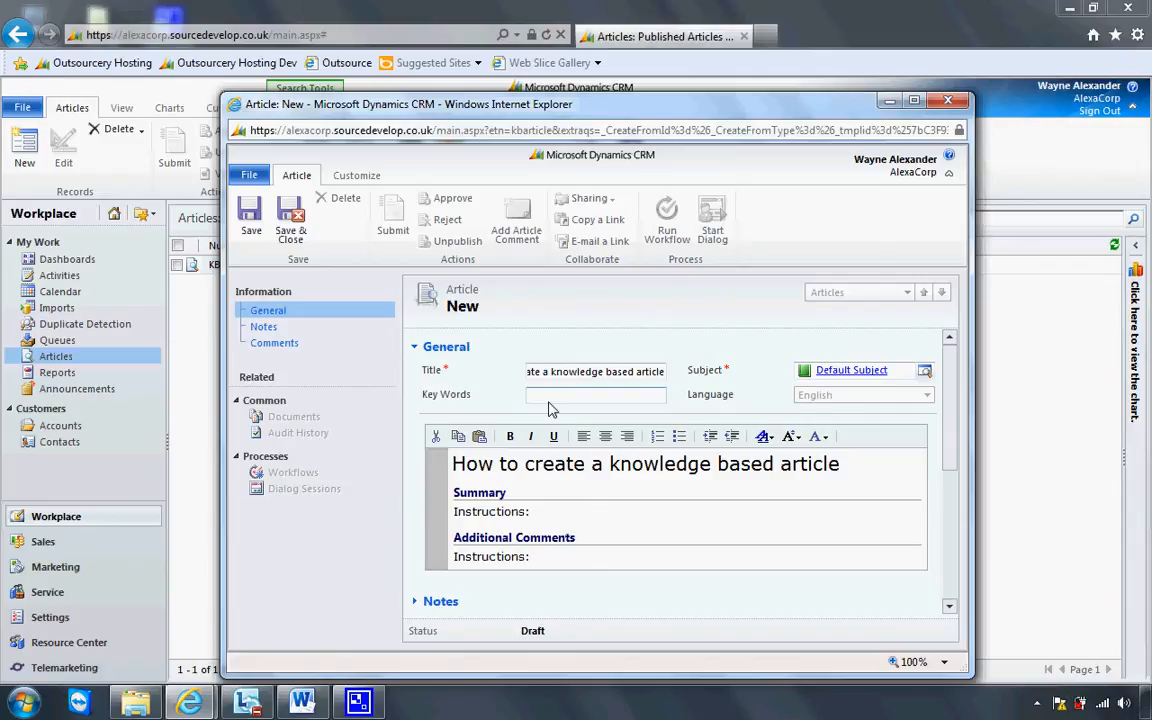
{"action": "type", "text": "knowledge based article"}
Step: Fill the Summary with "summary section" and the Additional Comments with "additional comments sections", and save the article
{"action": "scroll", "coordinate": [952, 427], "scroll_direction": "down", "scroll_amount": 1}
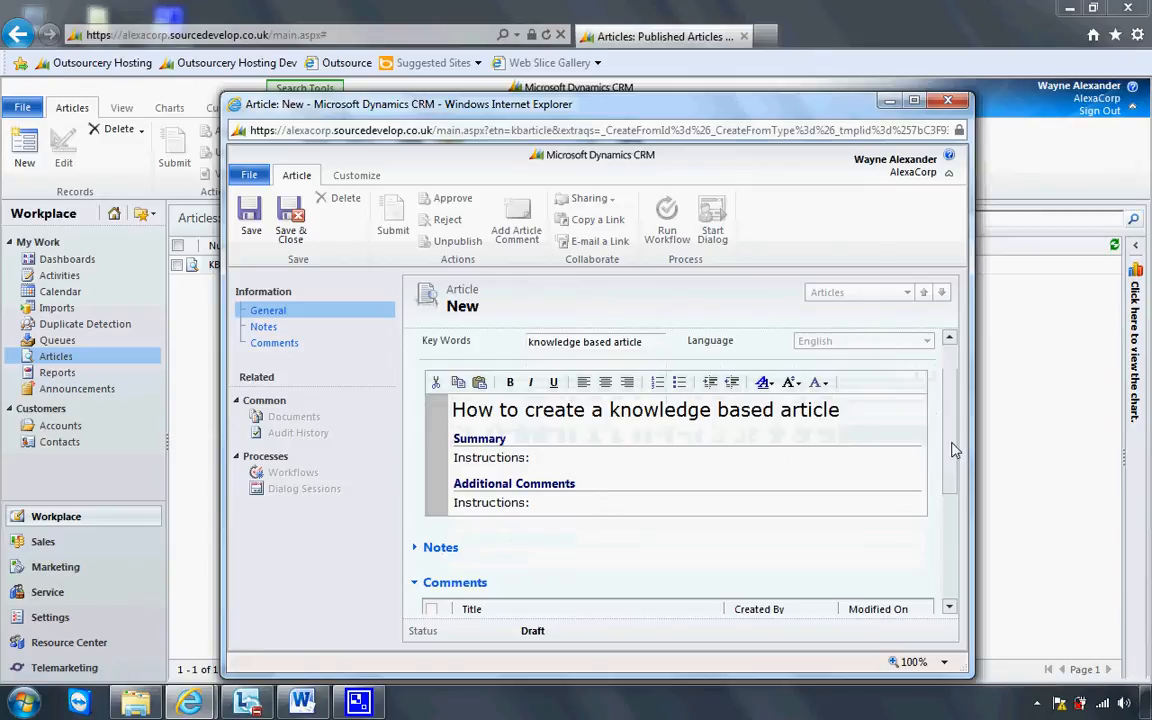
{"action": "left_click", "coordinate": [533, 464]}
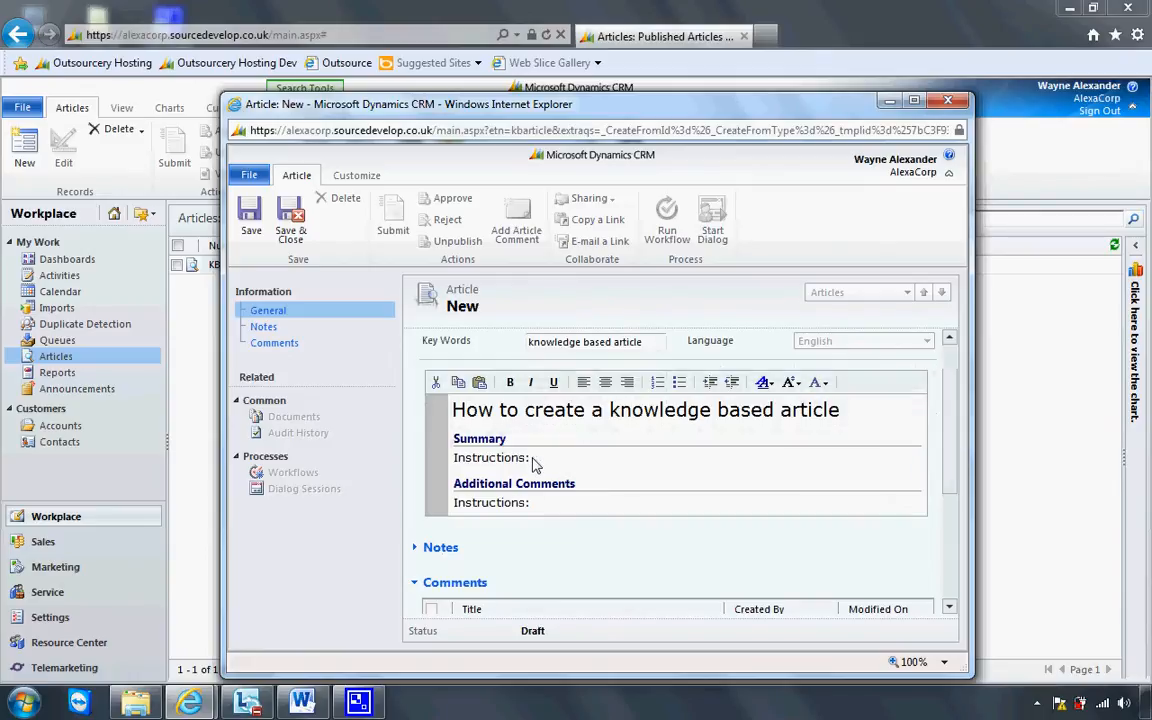
{"action": "type", "text": "su"}
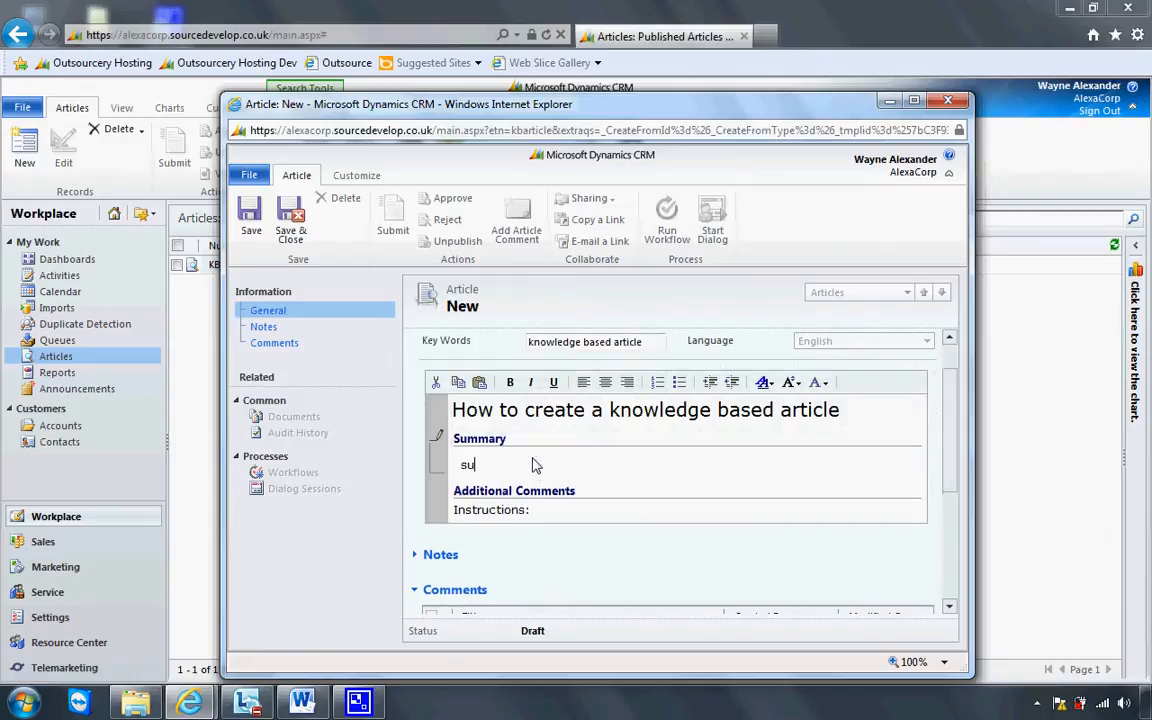
{"action": "type", "text": "mmary section"}
{"action": "left_click", "coordinate": [546, 514]}
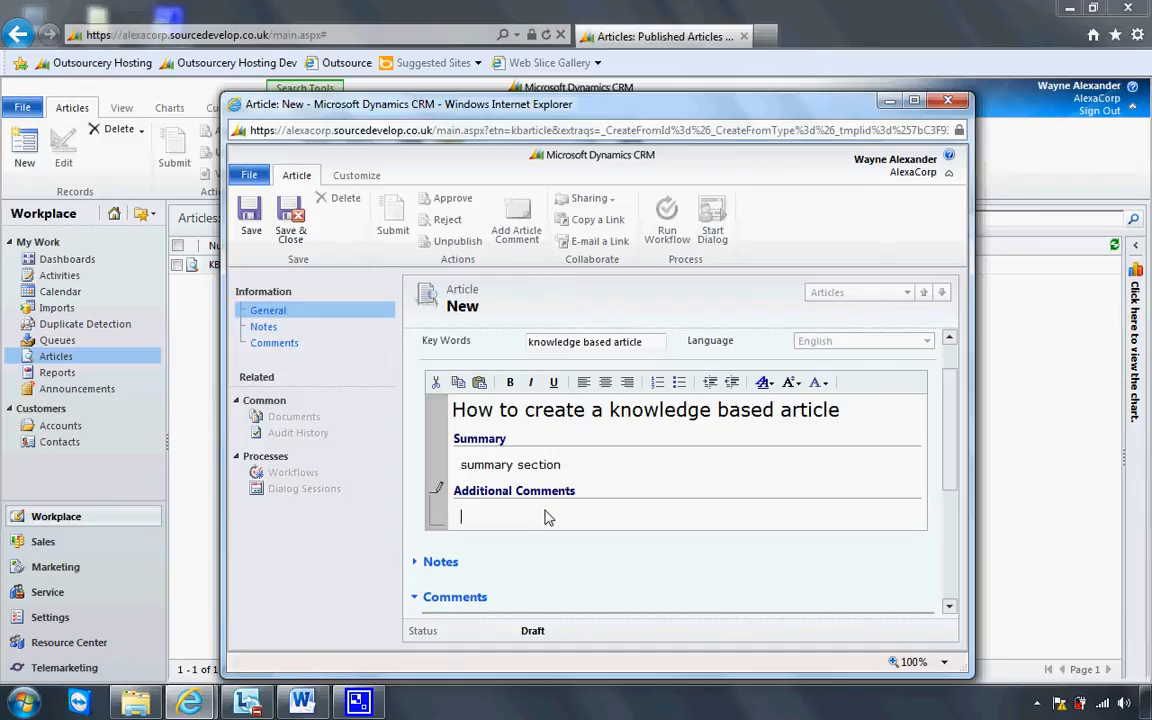
{"action": "type", "text": "additional comments sections"}
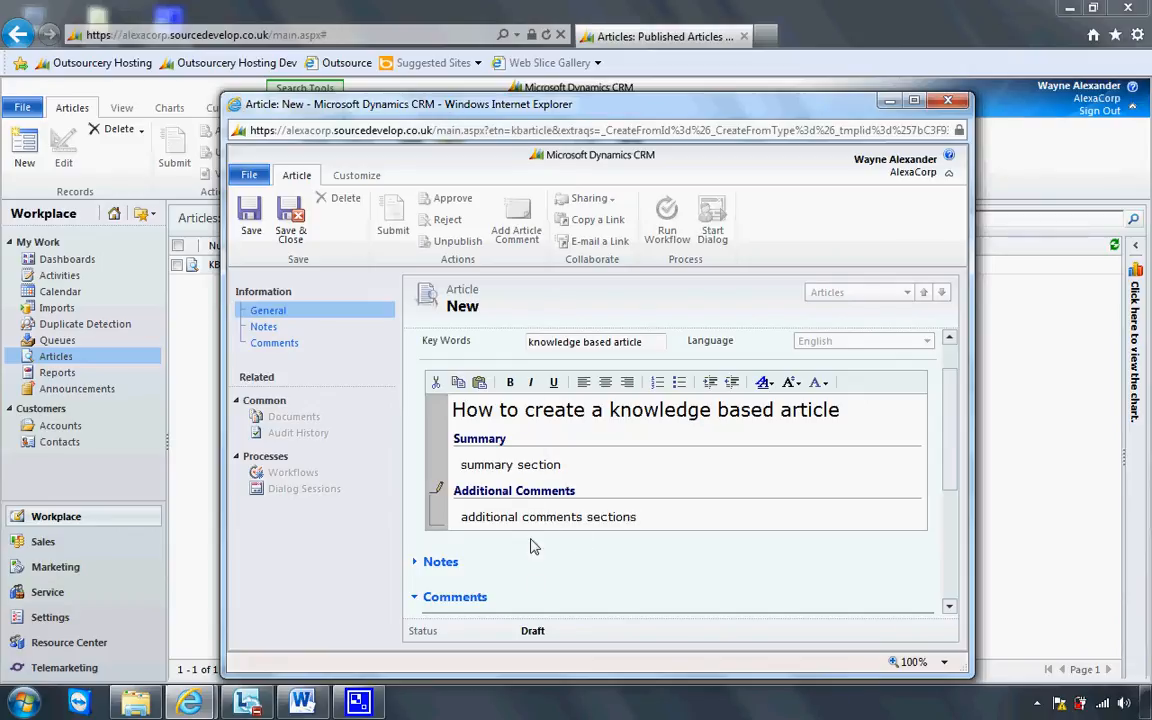
{"action": "left_click", "coordinate": [251, 218]}
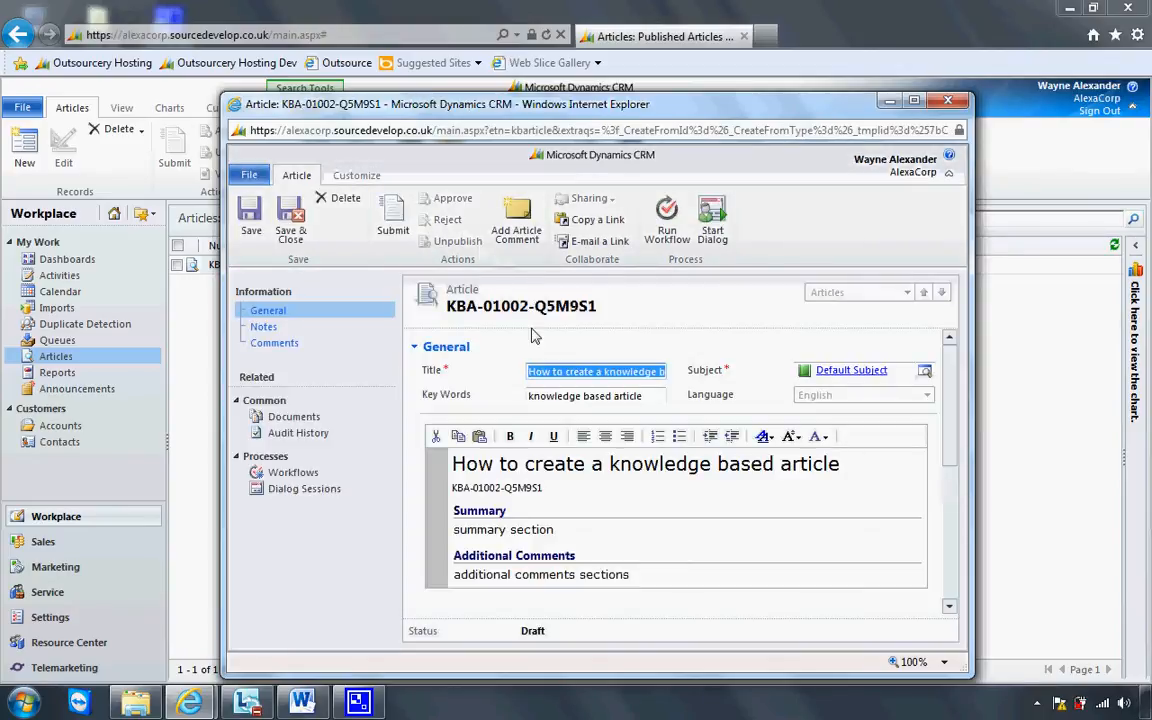
Step: Expand the article's Notes section, check the Comments list, and submit the draft article for approval
{"action": "scroll", "coordinate": [860, 415], "scroll_direction": "down", "scroll_amount": 3}
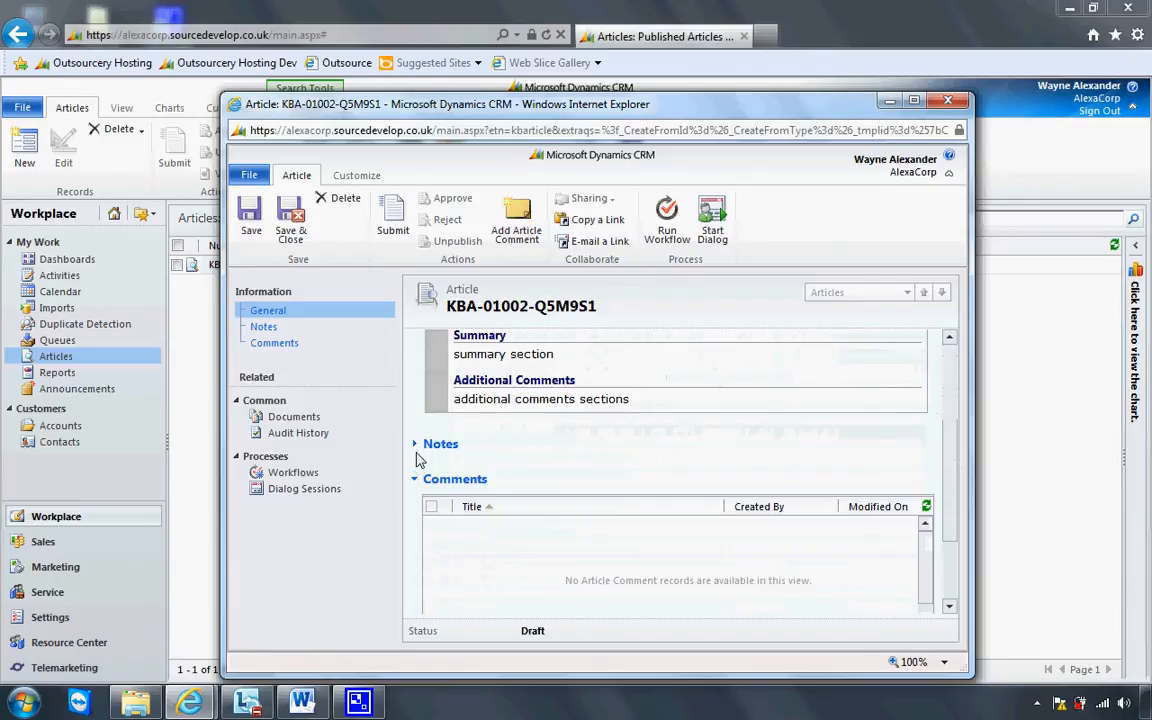
{"action": "left_click", "coordinate": [415, 444]}
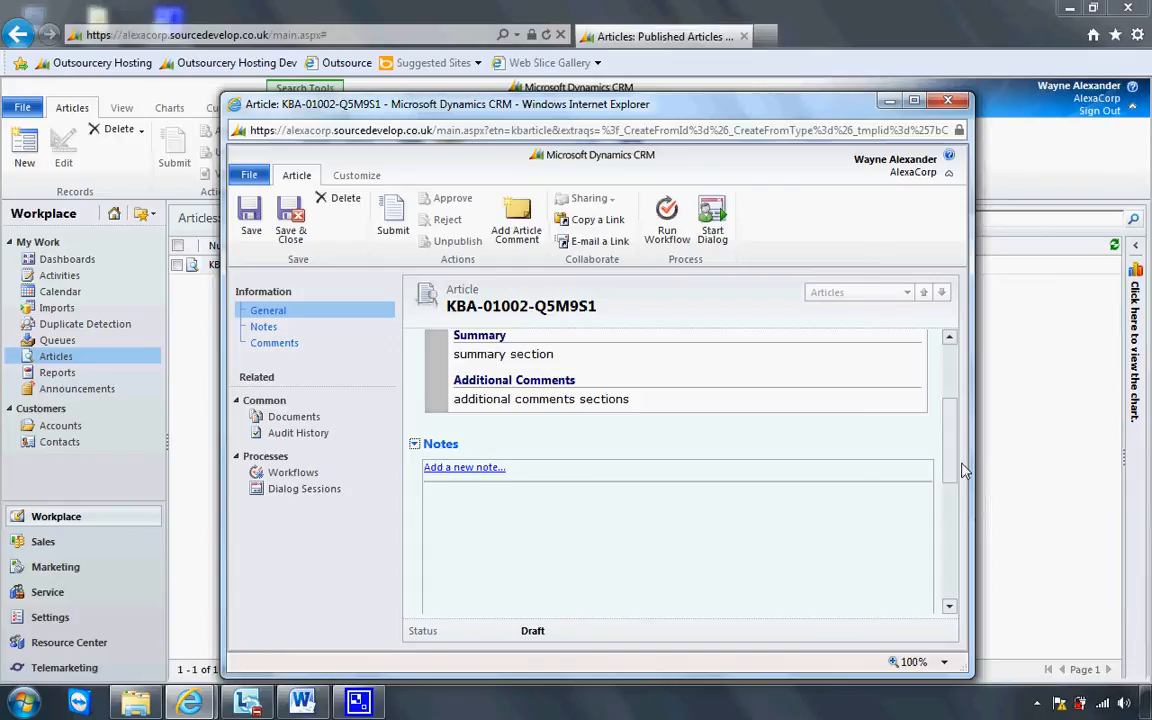
{"action": "scroll", "coordinate": [951, 453], "scroll_direction": "down", "scroll_amount": 5}
{"action": "left_click", "coordinate": [735, 503]}
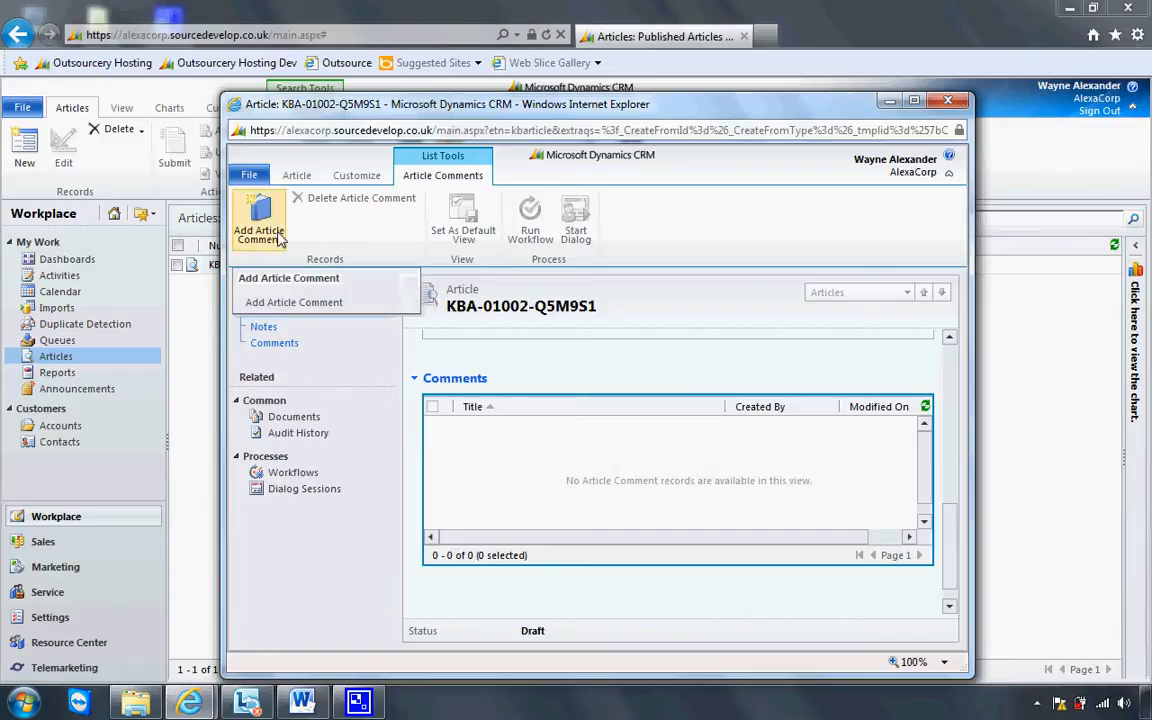
{"action": "left_click", "coordinate": [299, 177]}
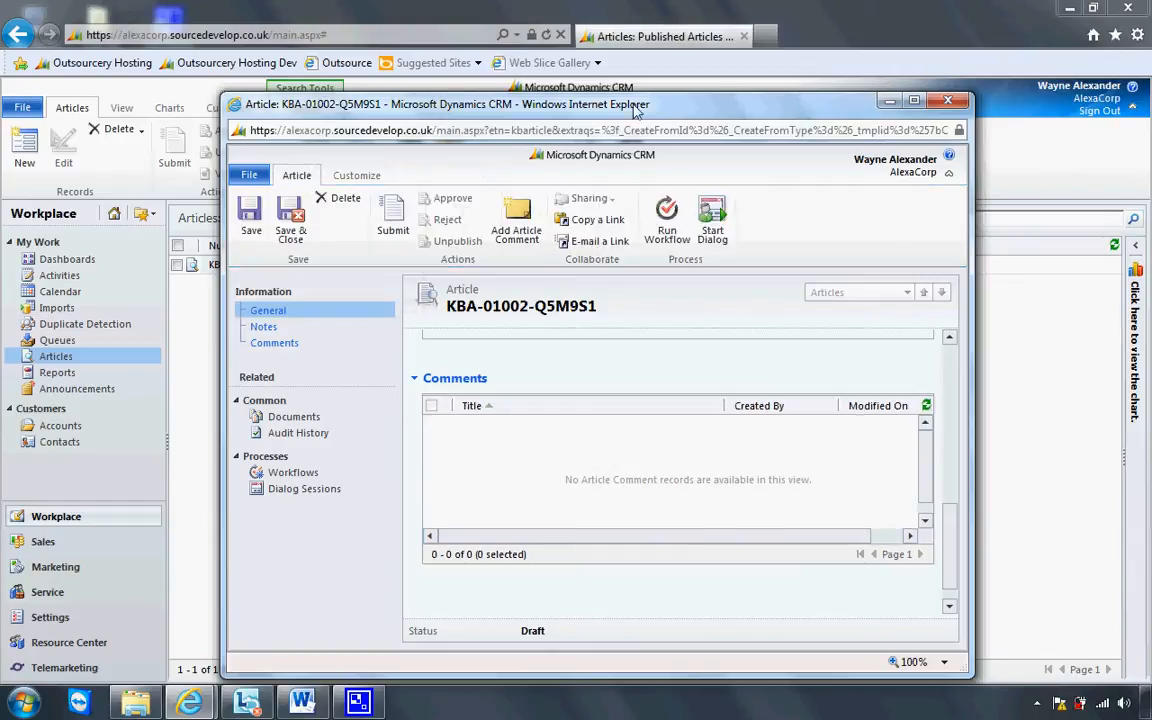
{"action": "left_click_drag", "start_coordinate": [635, 110], "coordinate": [634, 117]}
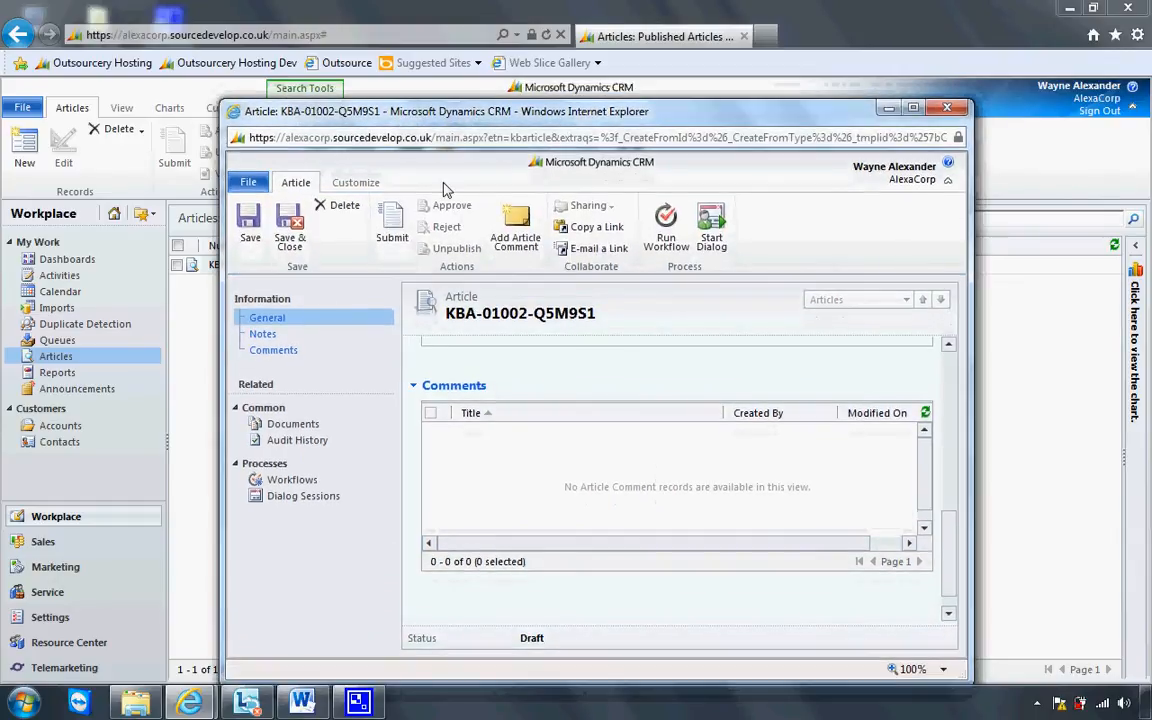
{"action": "left_click", "coordinate": [397, 238]}
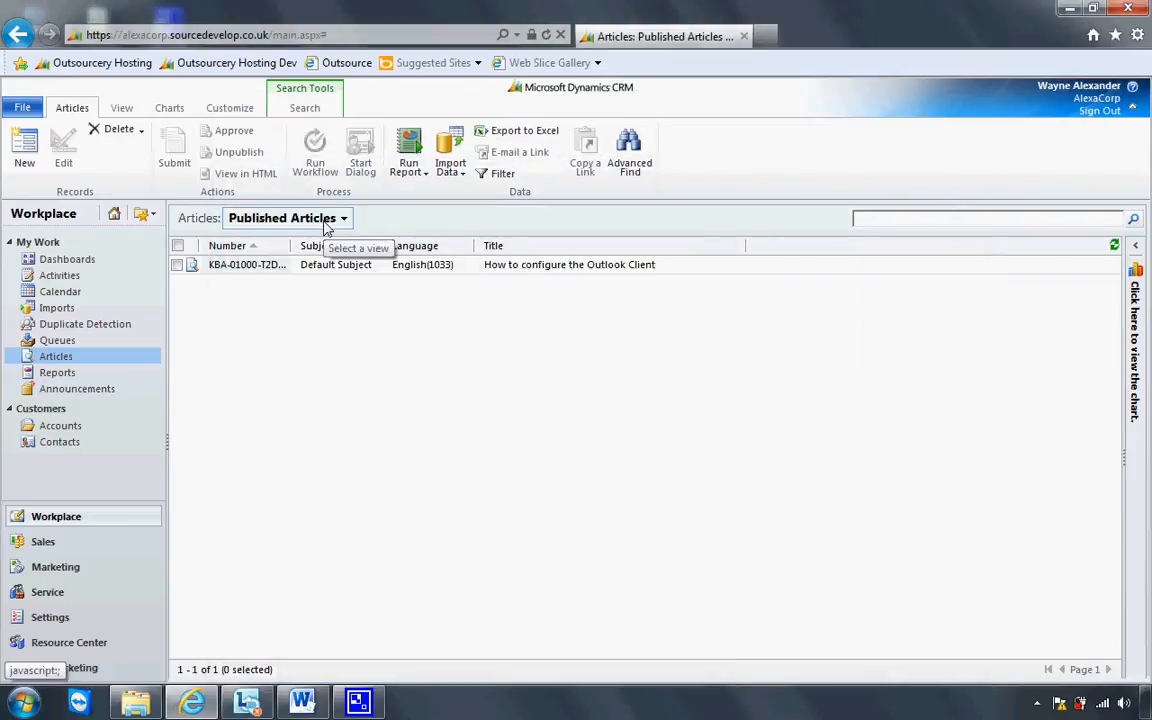
Step: Show the Draft Articles view of the article list, and switch it to Unapproved Articles
{"action": "left_click", "coordinate": [325, 226]}
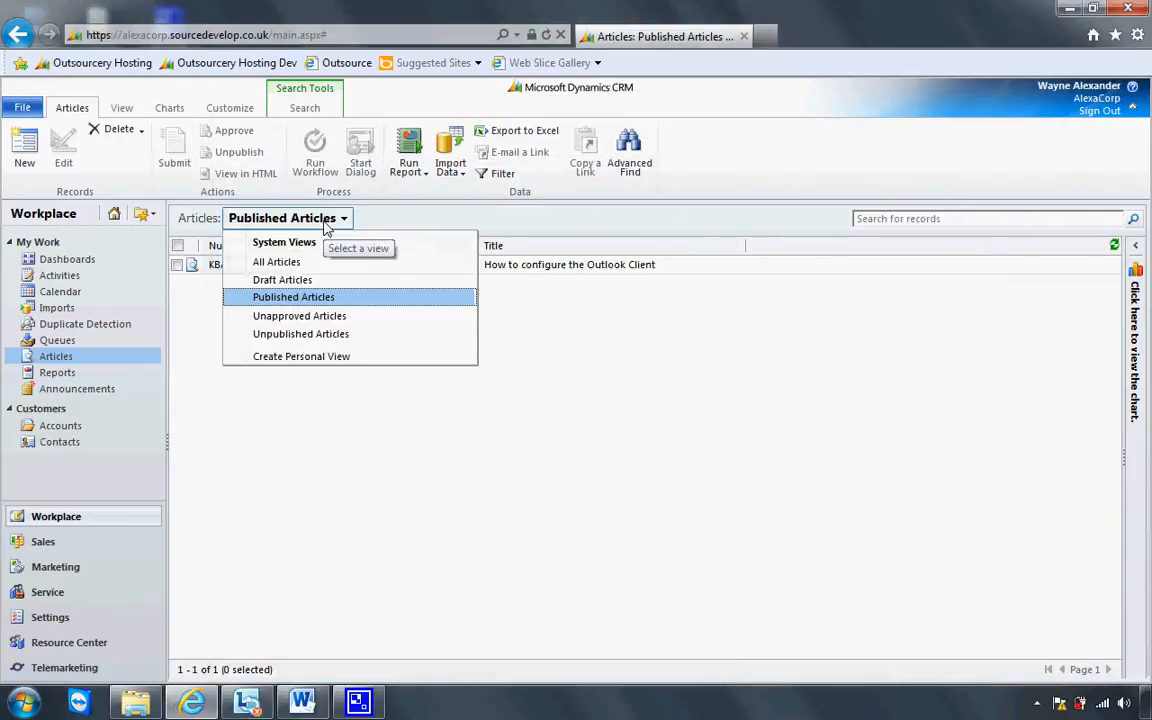
{"action": "left_click", "coordinate": [358, 283]}
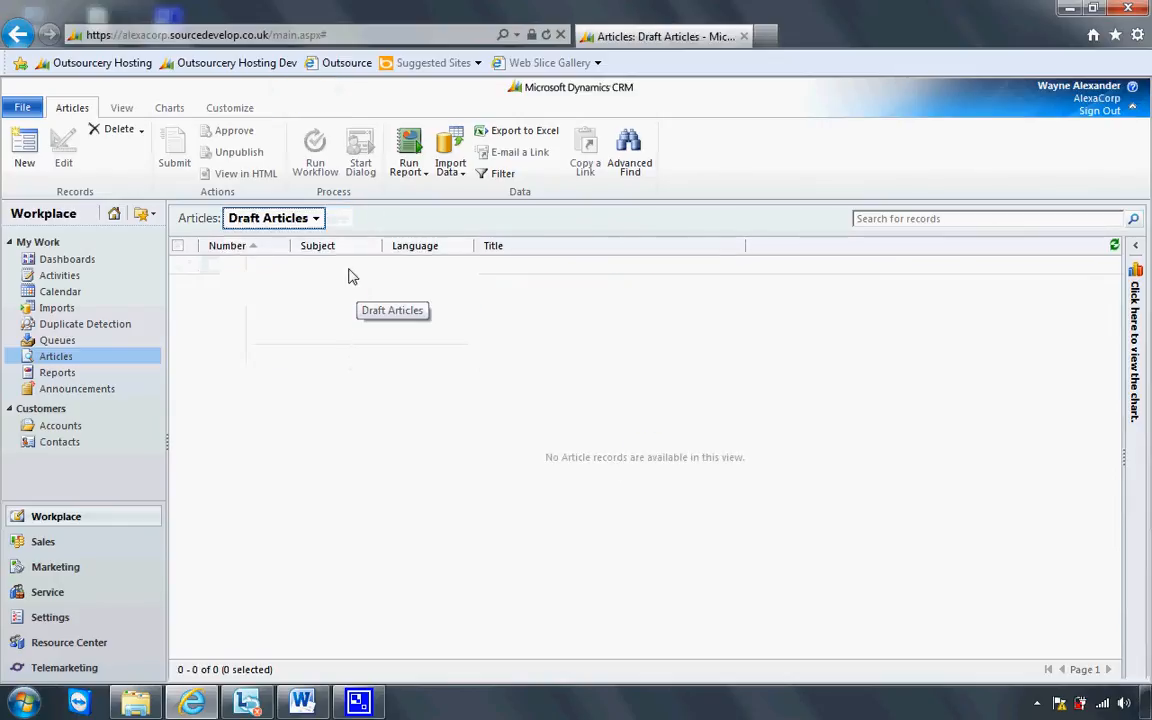
{"action": "left_click", "coordinate": [316, 219]}
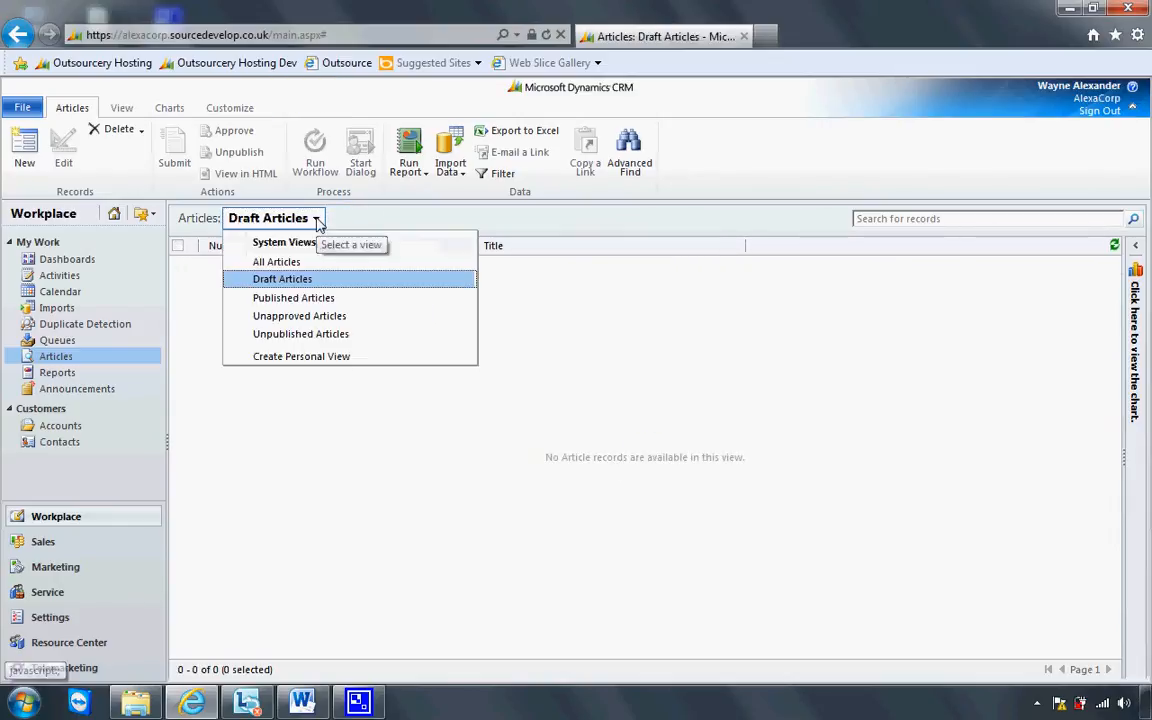
{"action": "left_click", "coordinate": [336, 318]}
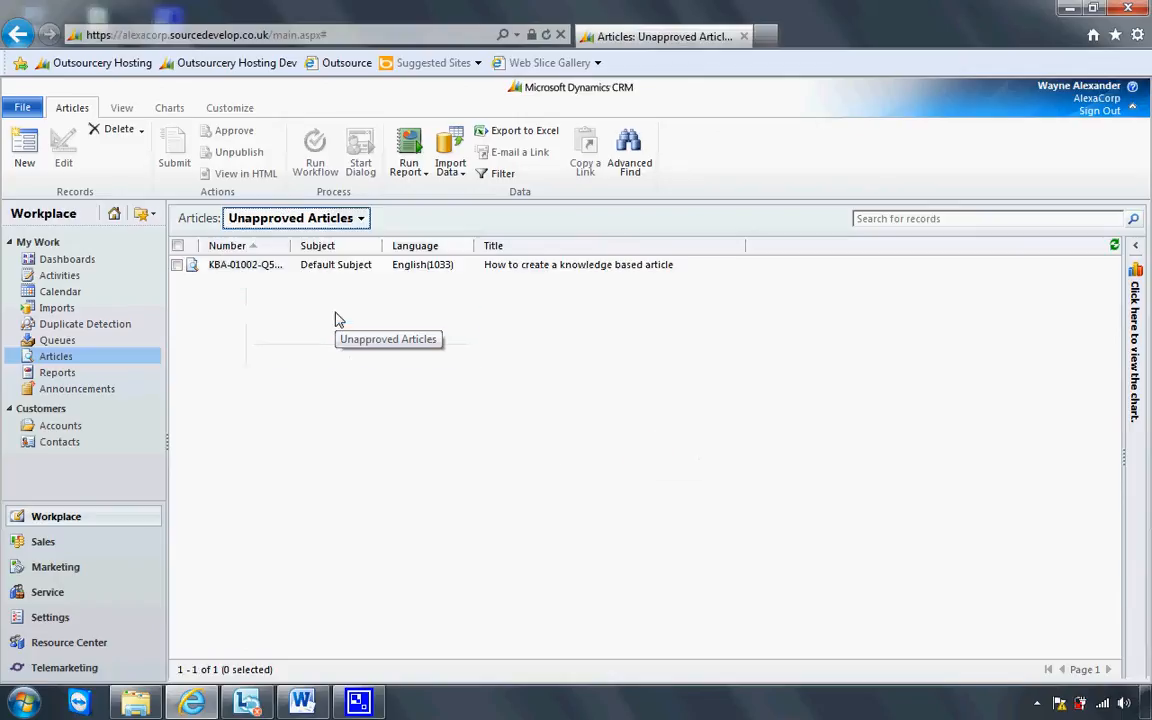
Step: Open the unapproved article "How to create a knowledge based article" to review its content, and close it
{"action": "double_click", "coordinate": [380, 271]}
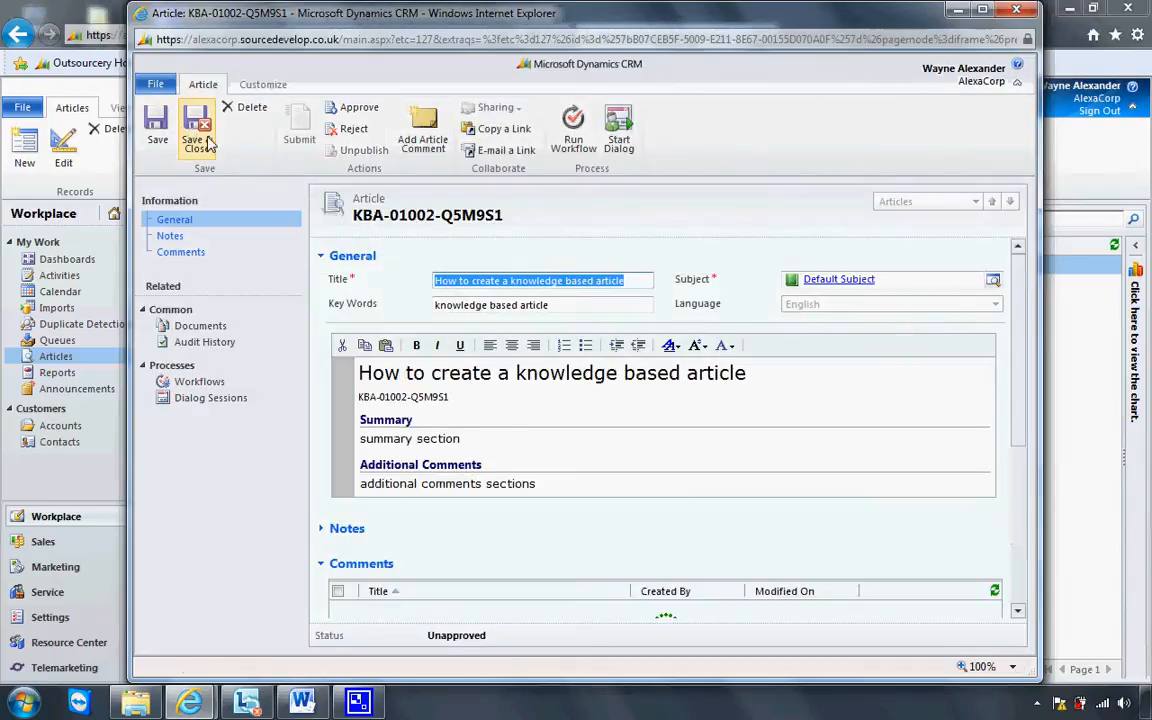
{"action": "left_click_drag", "start_coordinate": [350, 18], "coordinate": [330, 60]}
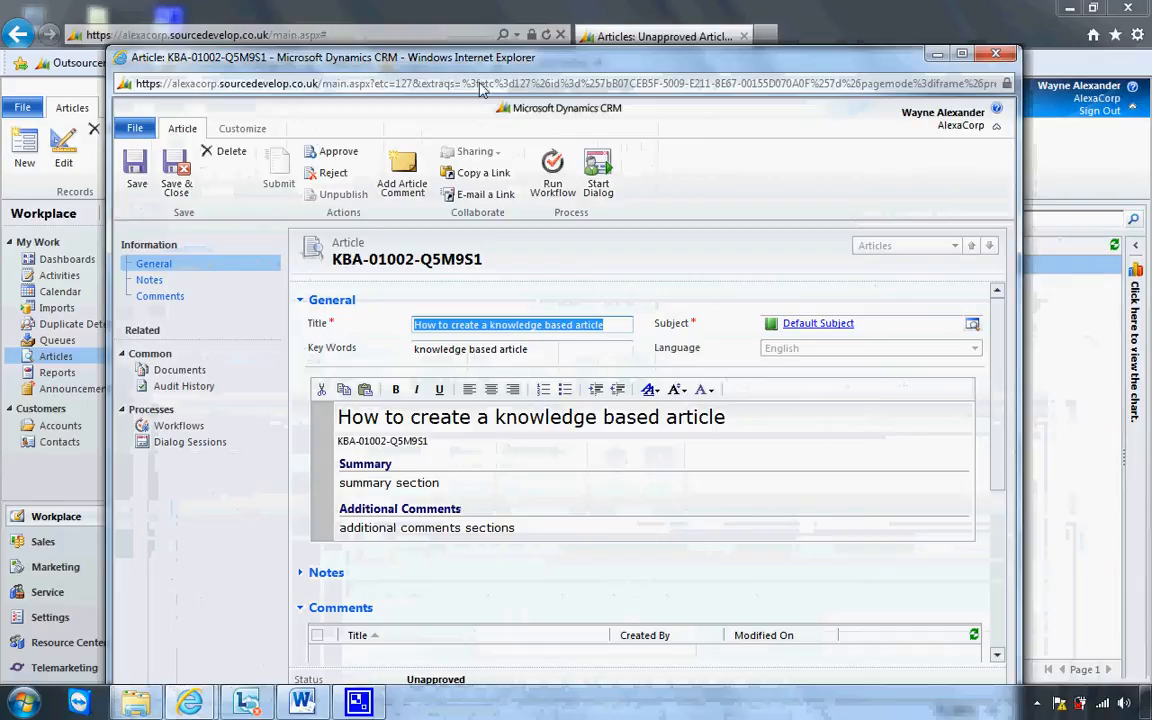
{"action": "left_click", "coordinate": [995, 53]}
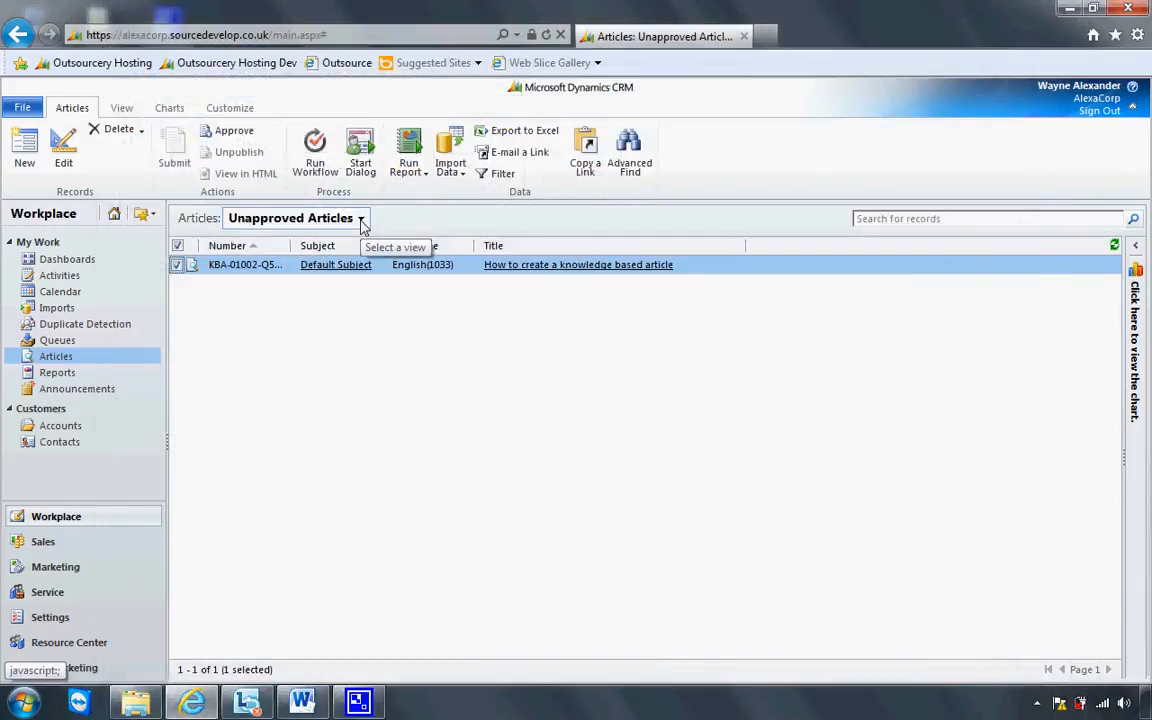
Step: Reopen the unapproved article "How to create a knowledge based article" and approve it for publication
{"action": "double_click", "coordinate": [386, 268]}
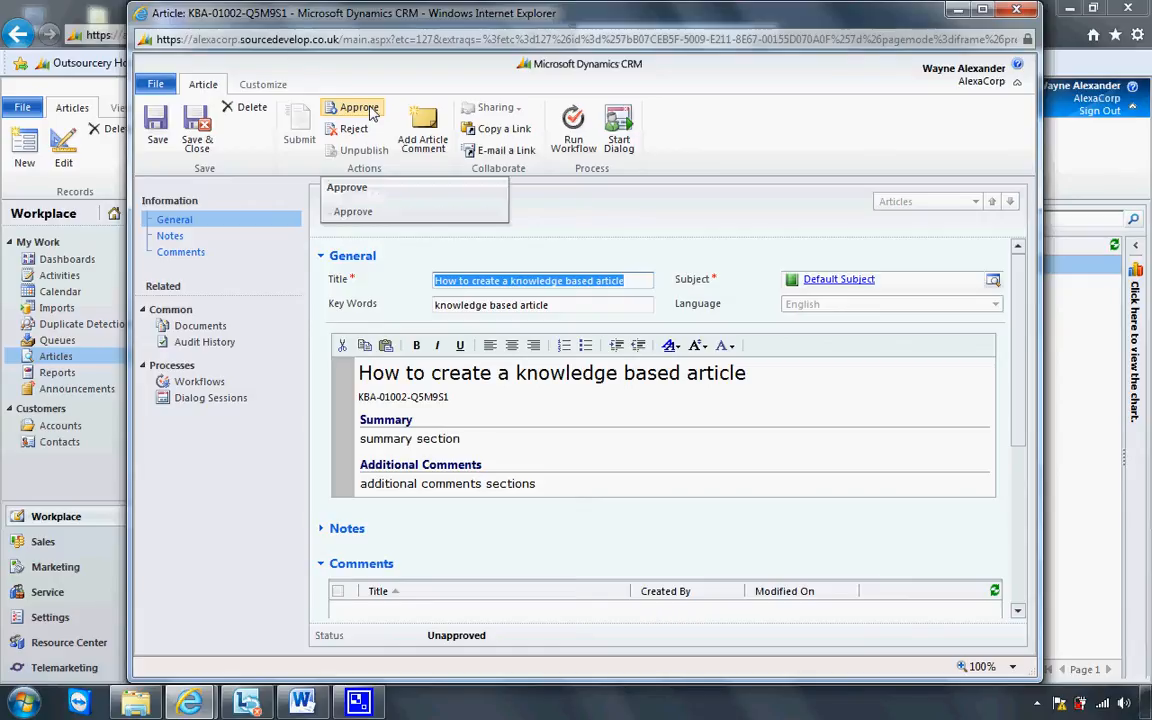
{"action": "left_click", "coordinate": [362, 108]}
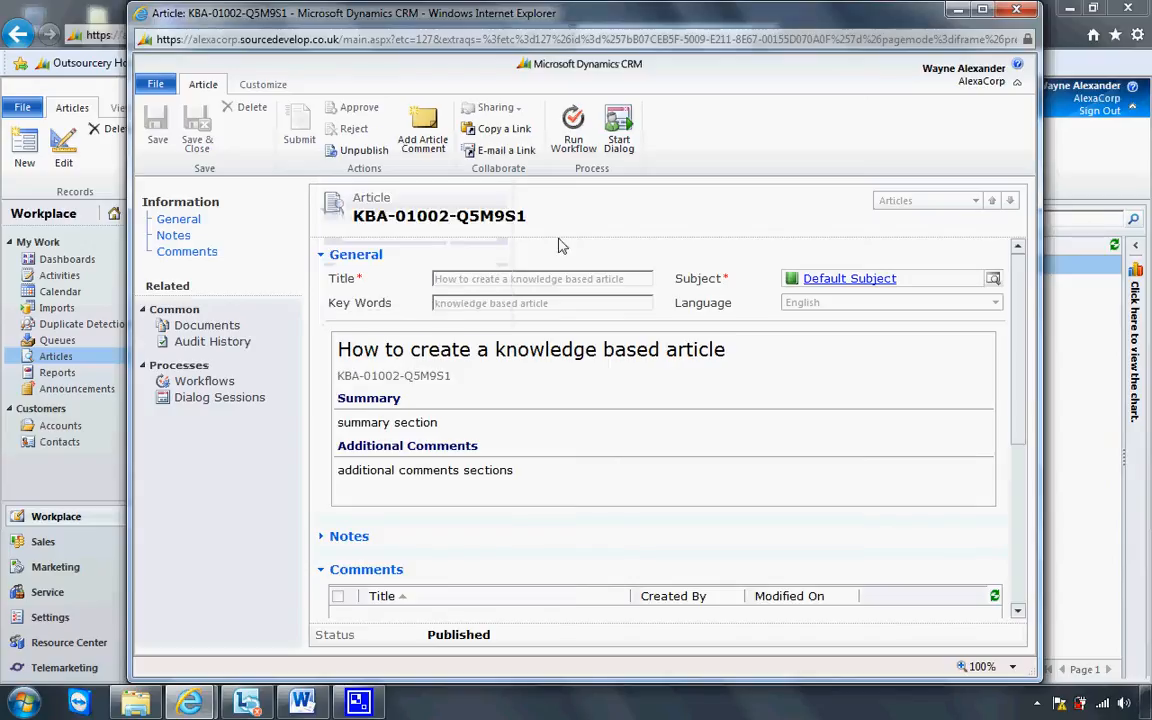
Step: Close the approved article and switch the article list to the Published Articles view
{"action": "left_click", "coordinate": [1020, 9]}
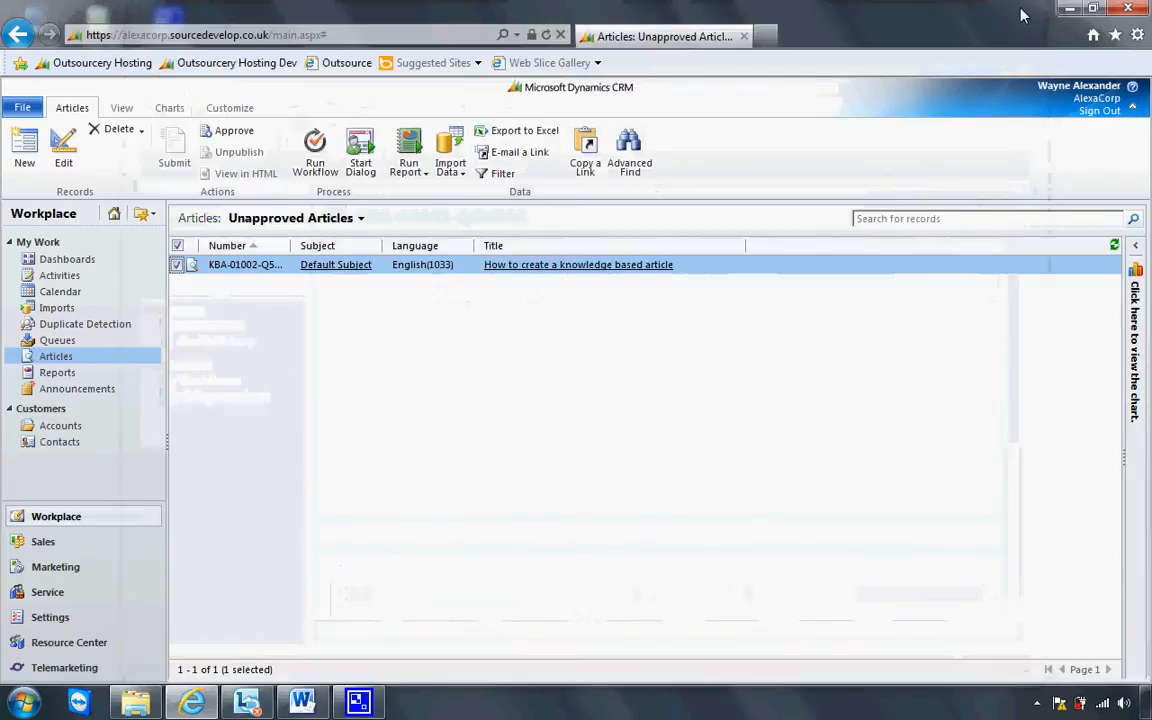
{"action": "left_click", "coordinate": [355, 217]}
{"action": "left_click", "coordinate": [344, 298]}
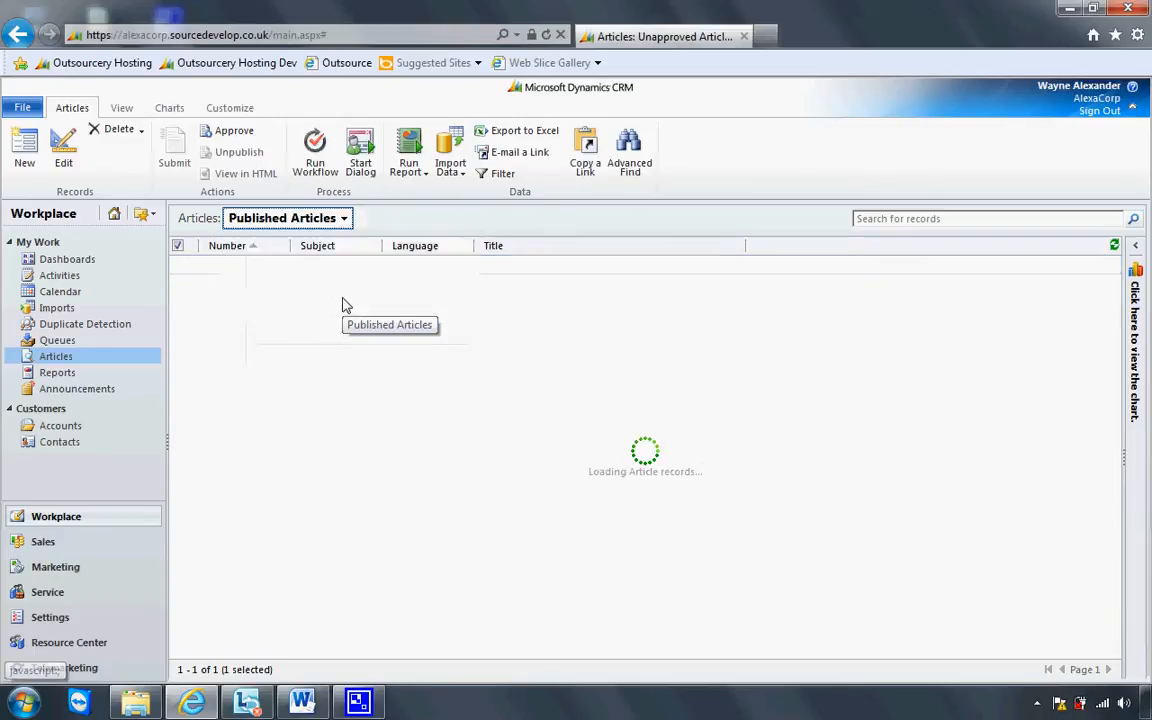
Step: Open the published article "How to create a knowledge based article" to review it, and close it
{"action": "left_click", "coordinate": [463, 288]}
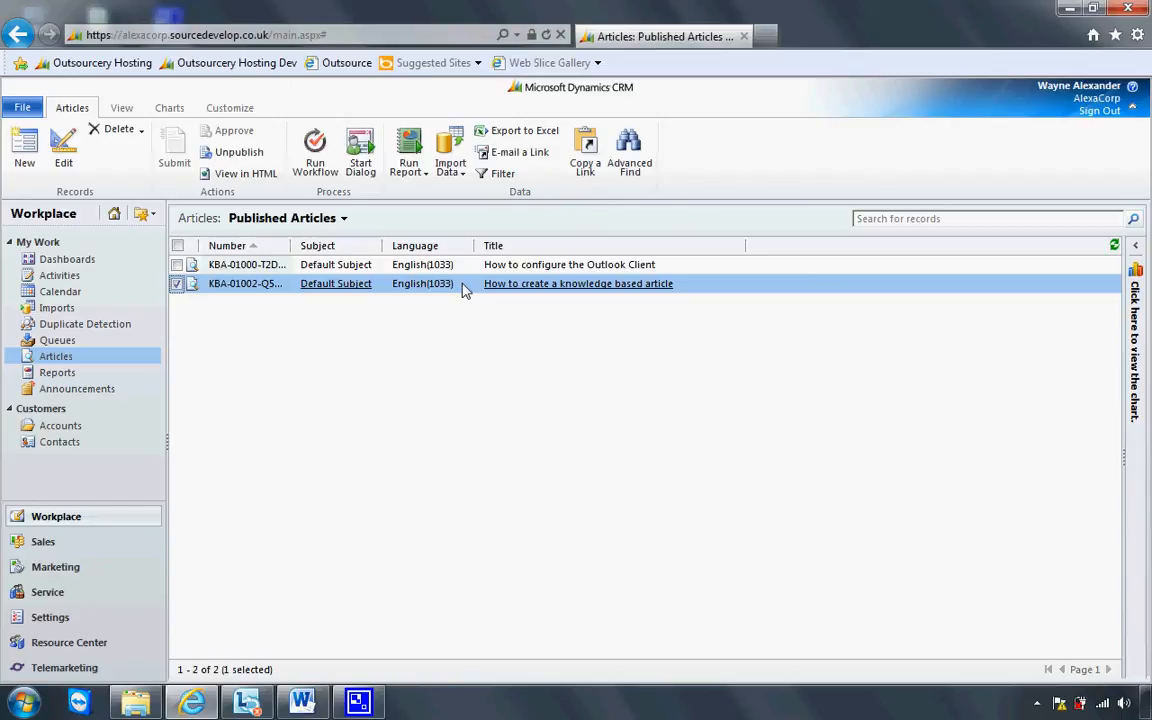
{"action": "double_click", "coordinate": [463, 289]}
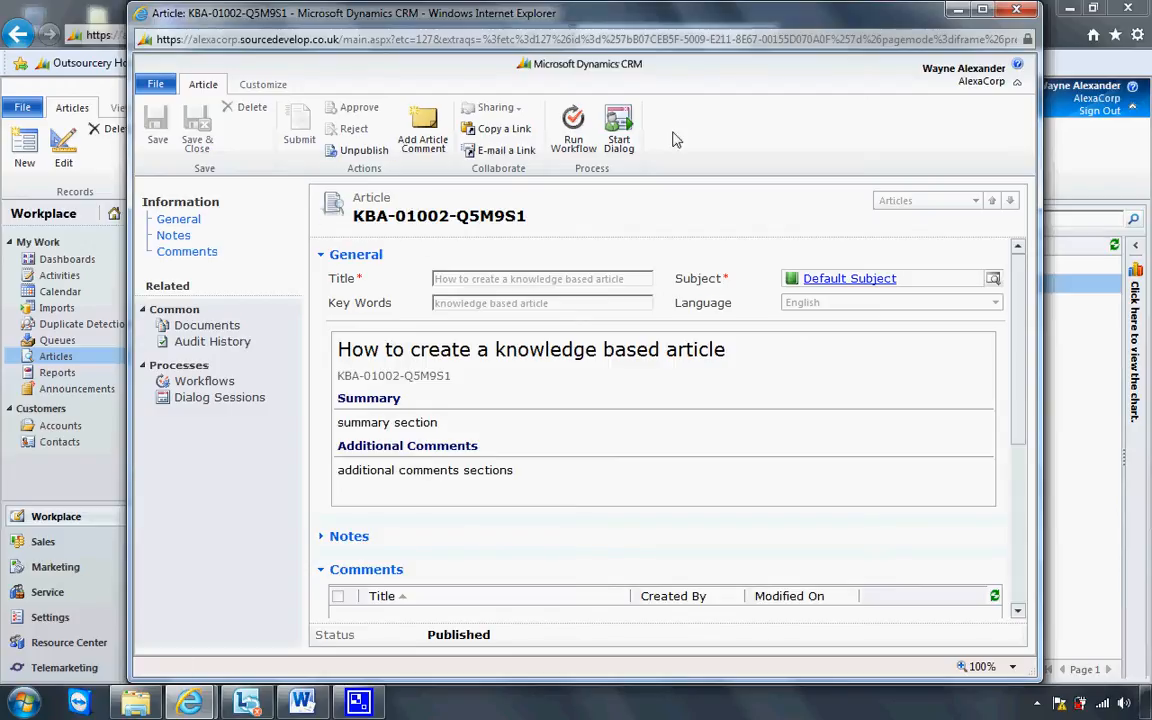
{"action": "left_click", "coordinate": [1013, 11]}
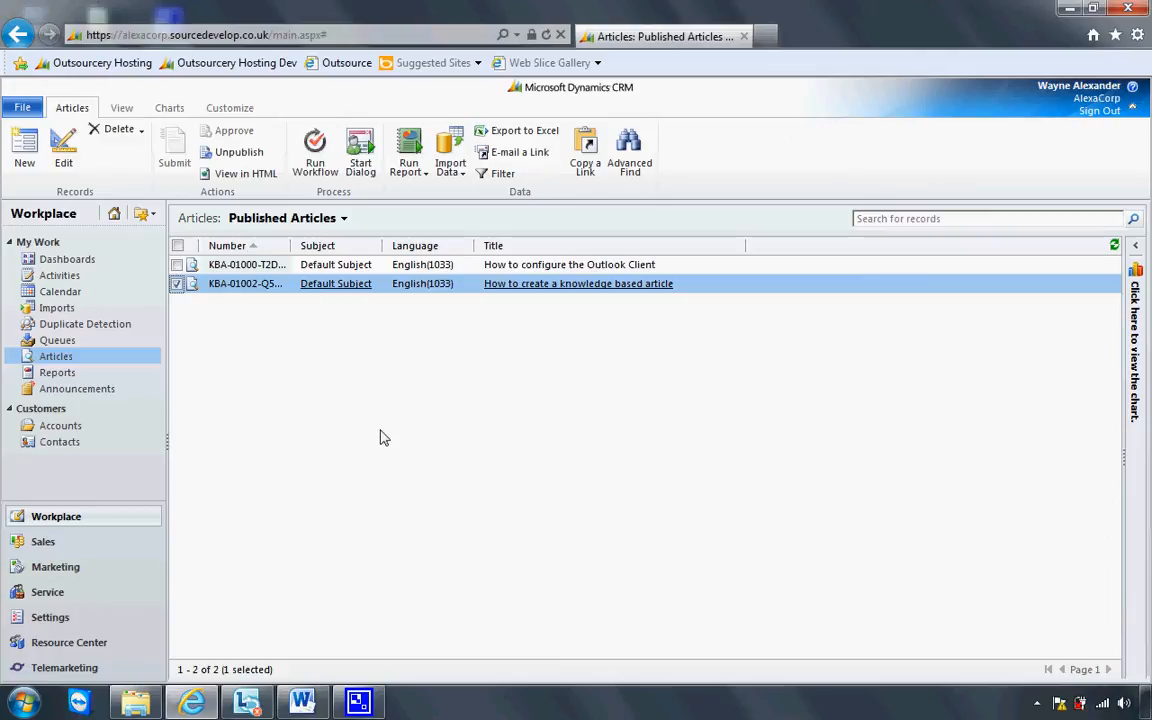
Step: Open the active service case "test case" and expand its Notes and Article section
{"action": "left_click", "coordinate": [77, 593]}
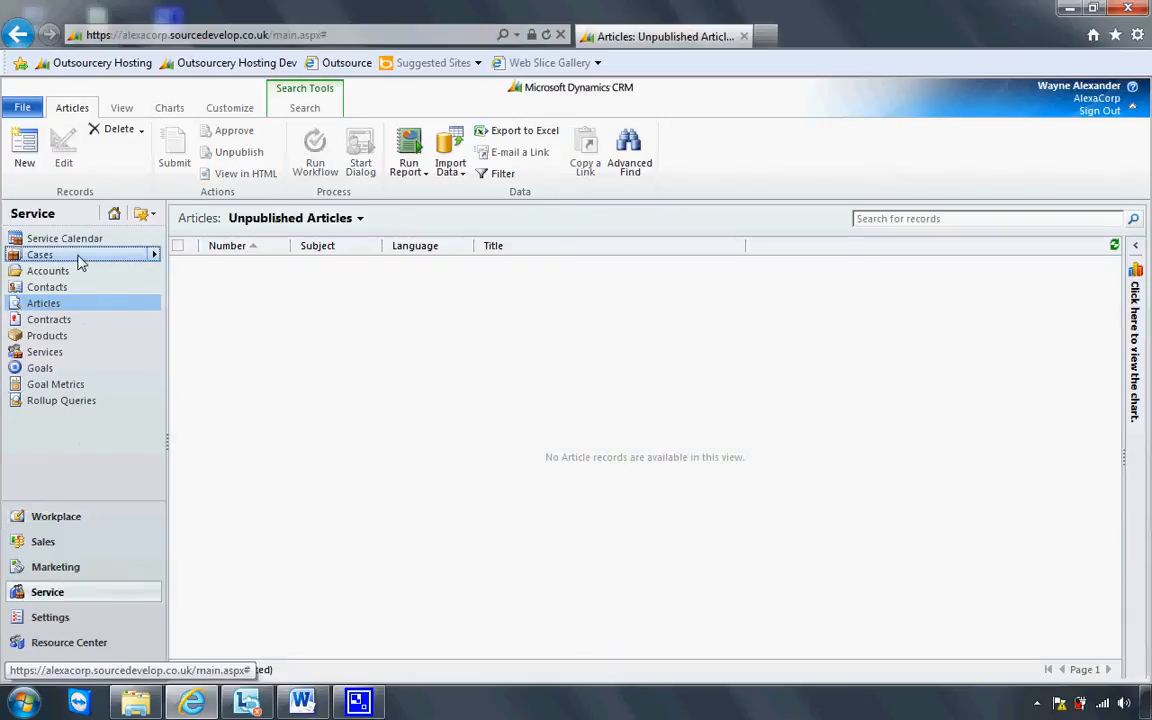
{"action": "left_click", "coordinate": [79, 258]}
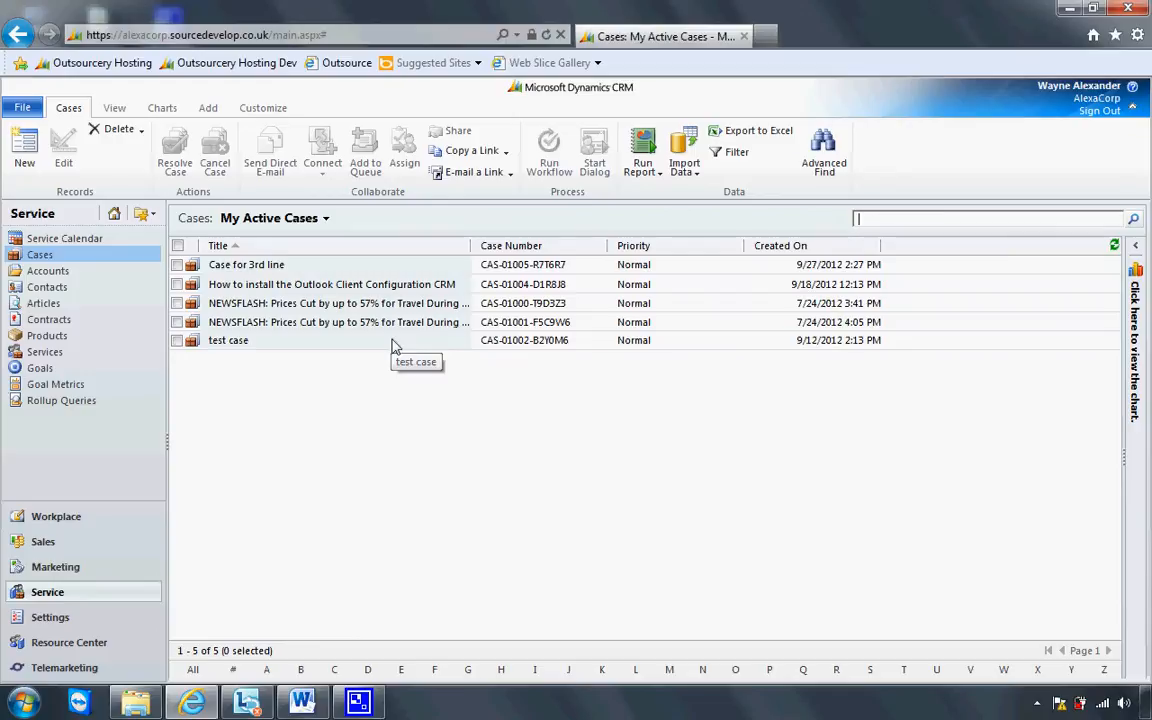
{"action": "double_click", "coordinate": [392, 346]}
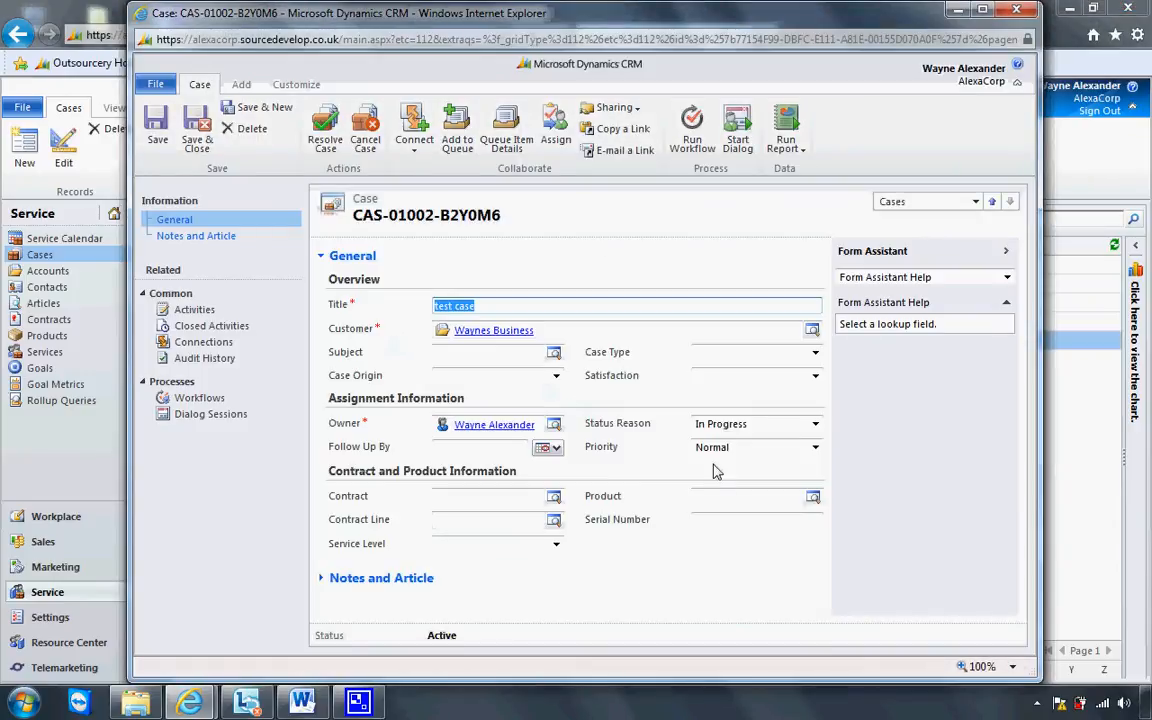
{"action": "left_click", "coordinate": [322, 579]}
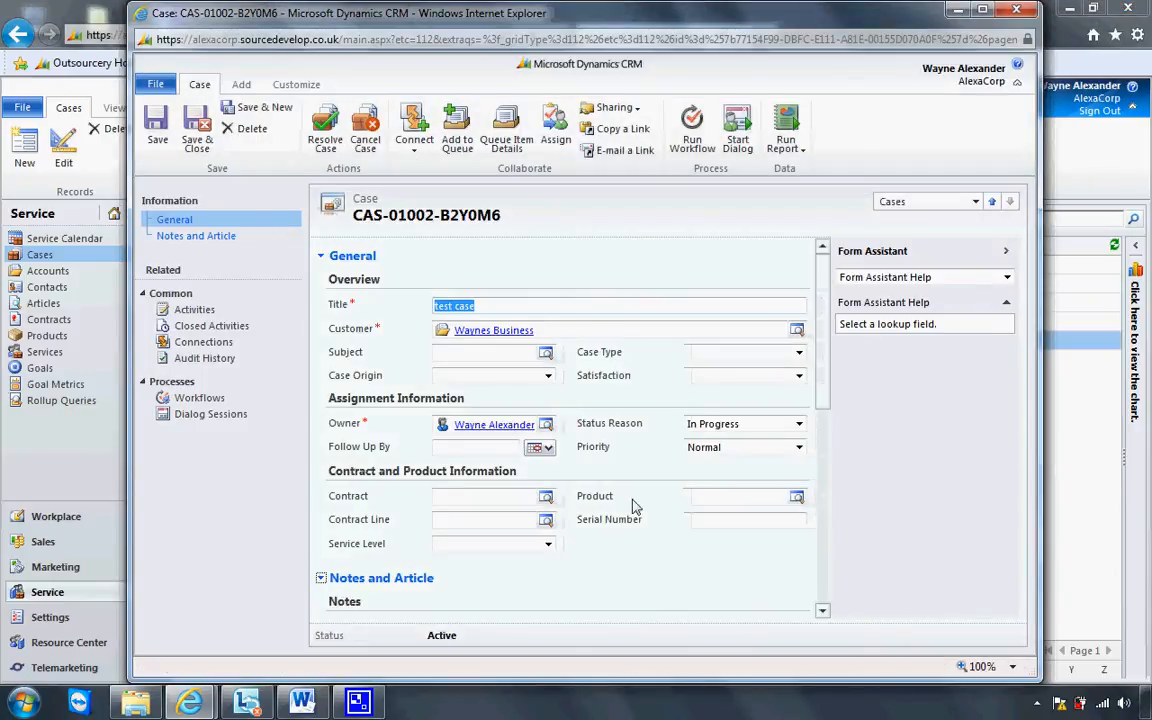
{"action": "left_click_drag", "start_coordinate": [823, 362], "coordinate": [827, 486]}
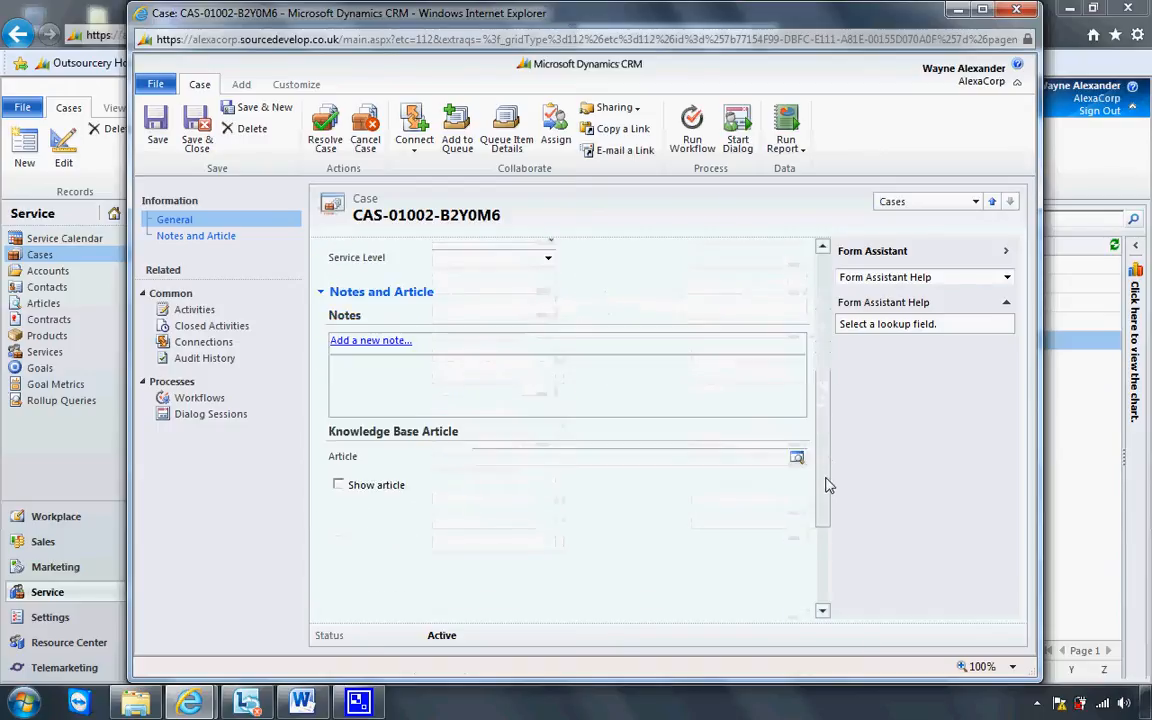
Step: Look up articles for the case's Knowledge Base Article field with a Keyword Search for "knowledge", using the Use Like Words option
{"action": "left_click", "coordinate": [797, 456]}
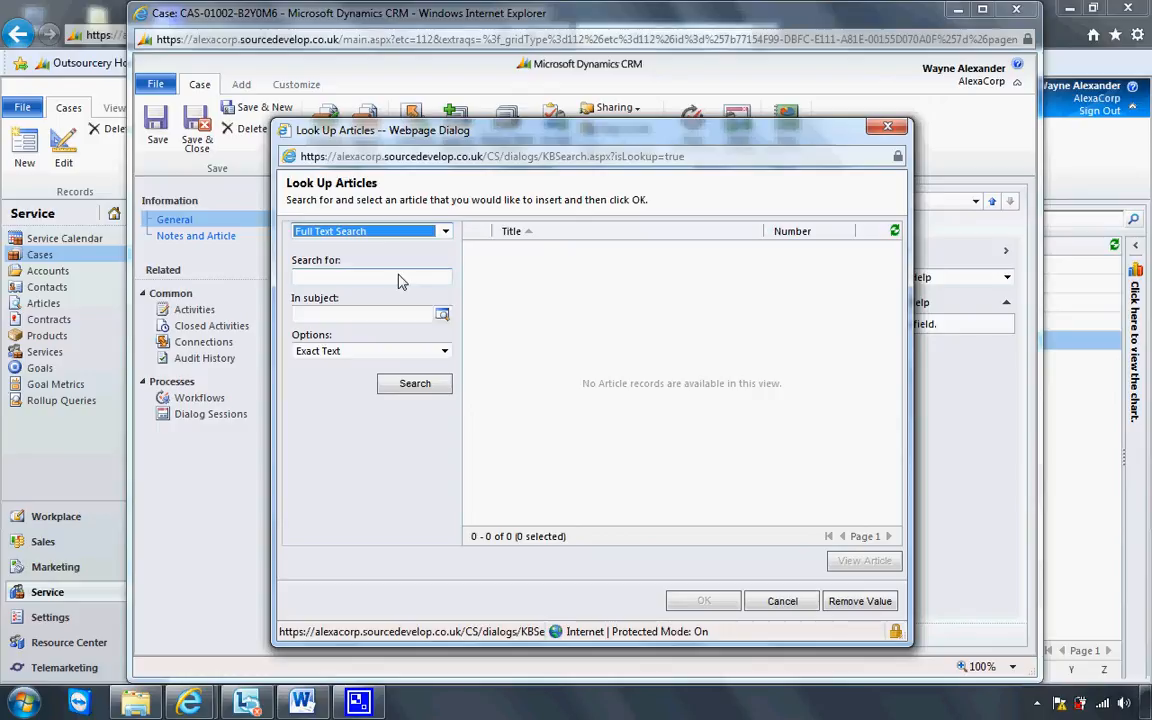
{"action": "left_click", "coordinate": [445, 232]}
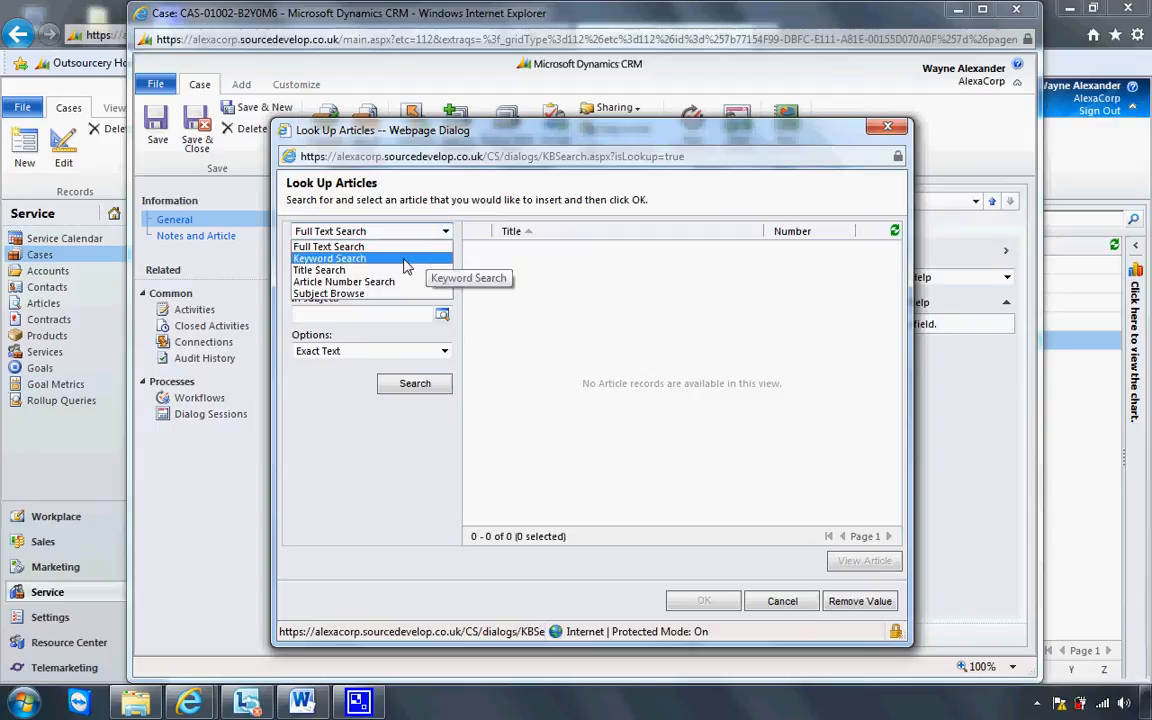
{"action": "left_click", "coordinate": [410, 258]}
{"action": "left_click", "coordinate": [381, 281]}
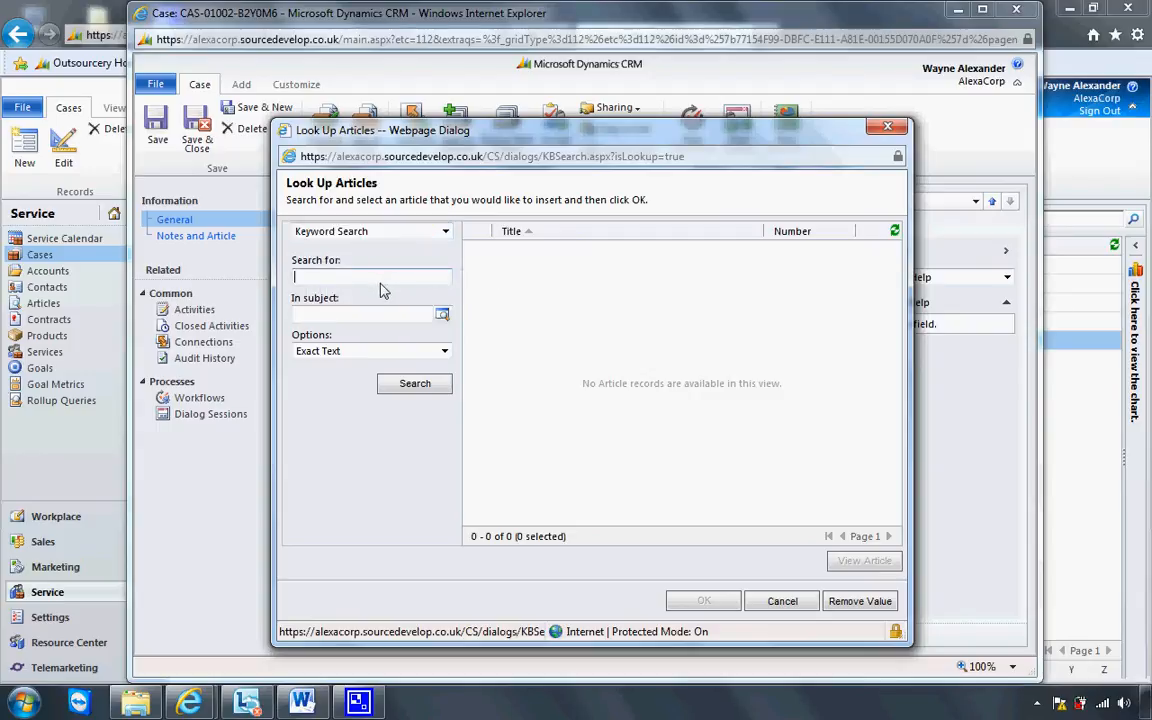
{"action": "type", "text": "knowledge"}
{"action": "left_click", "coordinate": [445, 354]}
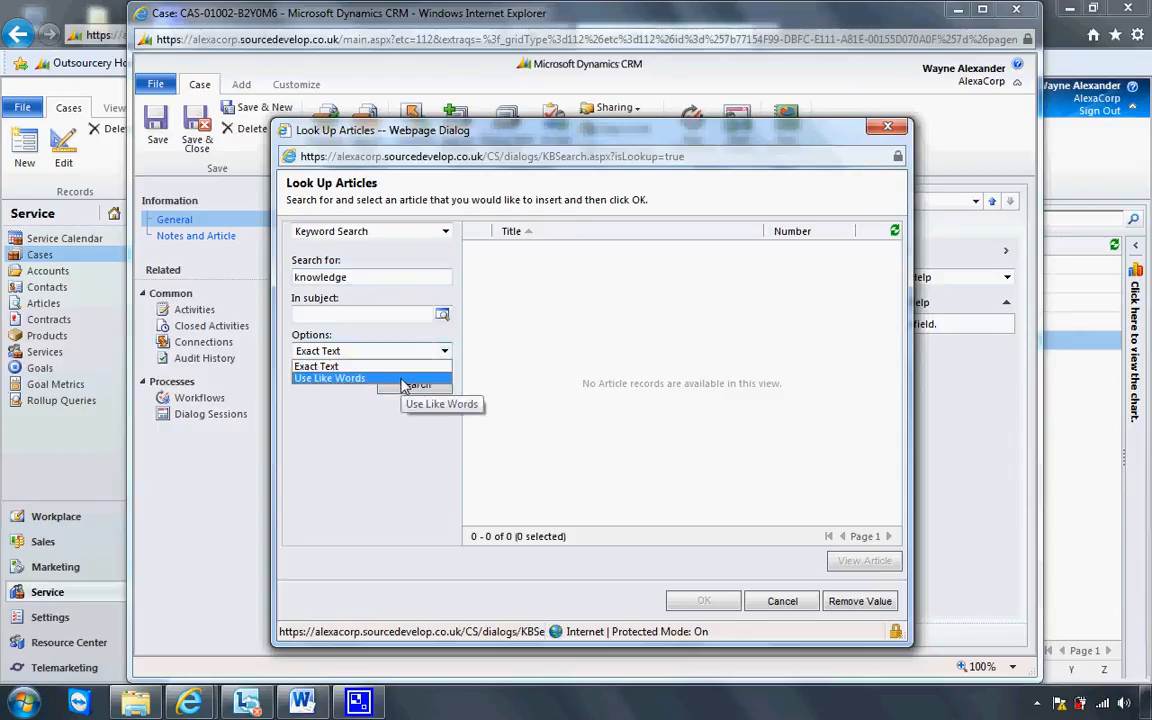
{"action": "left_click", "coordinate": [403, 379]}
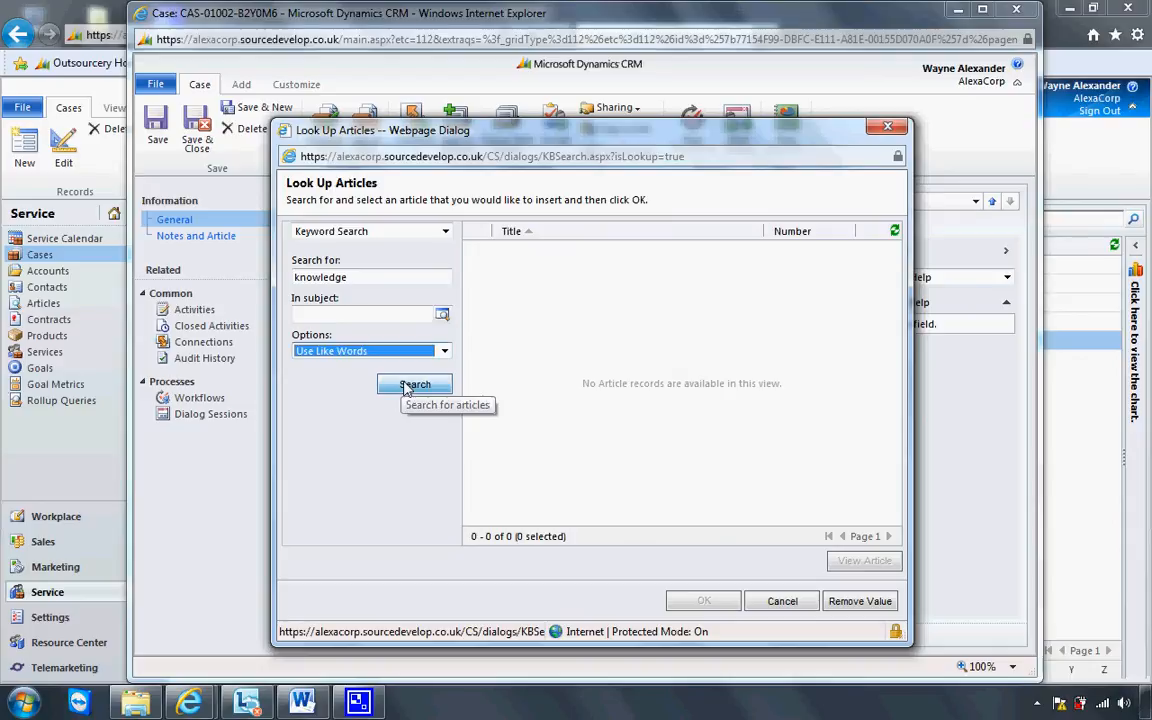
{"action": "left_click", "coordinate": [406, 386]}
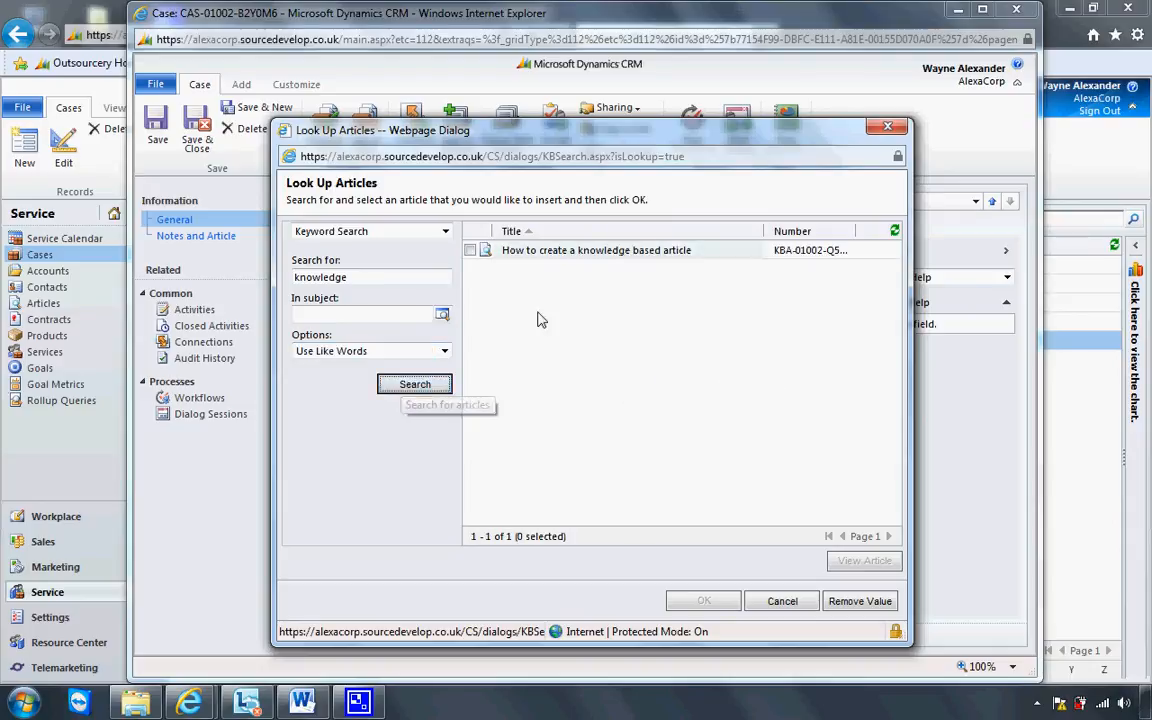
Step: Attach the article "How to create a knowledge based article" to the case, and save and close the case
{"action": "left_click", "coordinate": [471, 252]}
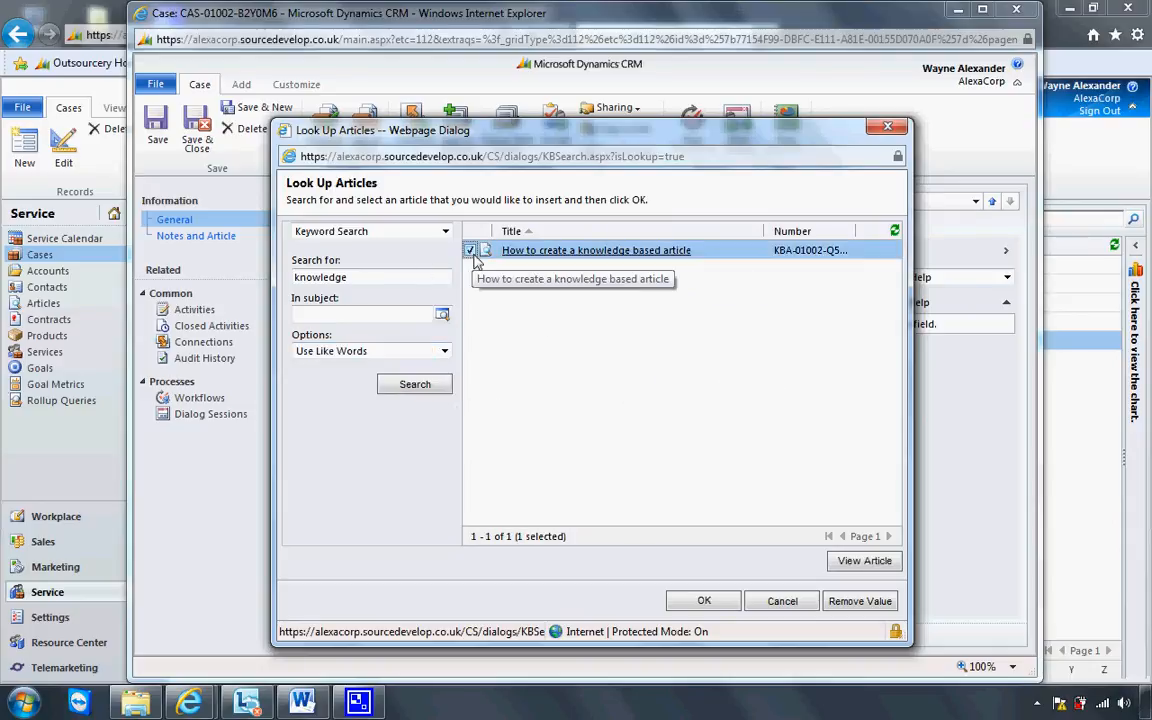
{"action": "left_click", "coordinate": [706, 600]}
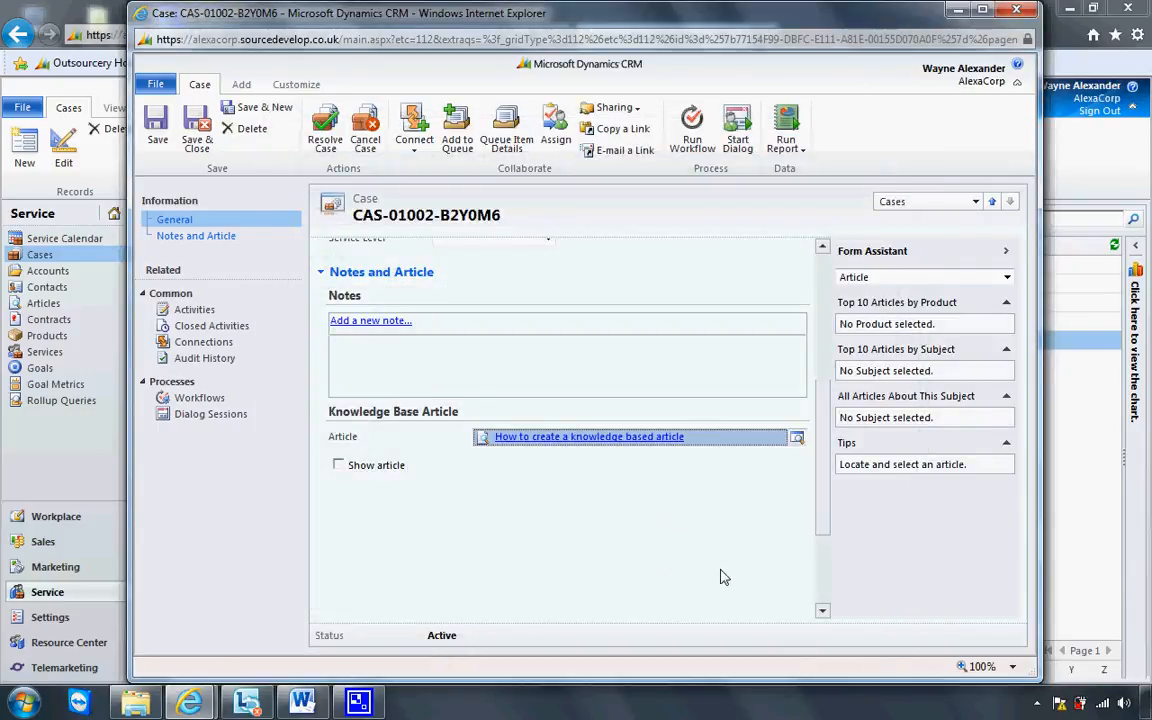
{"action": "left_click", "coordinate": [197, 146]}
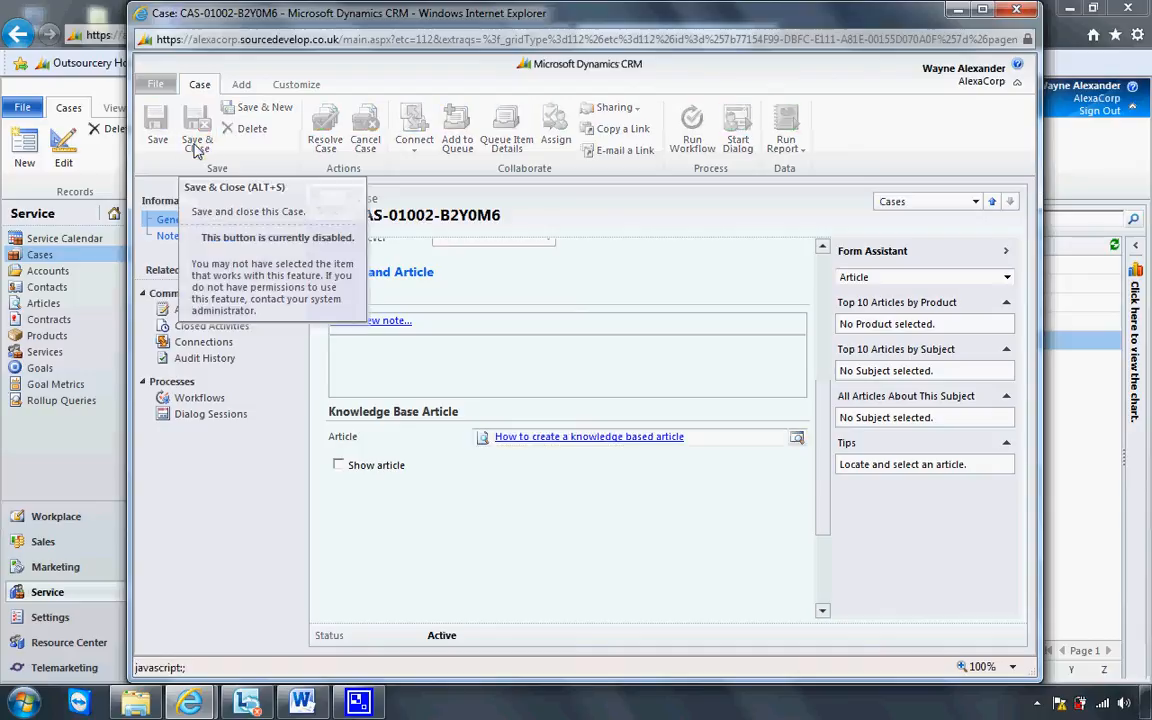